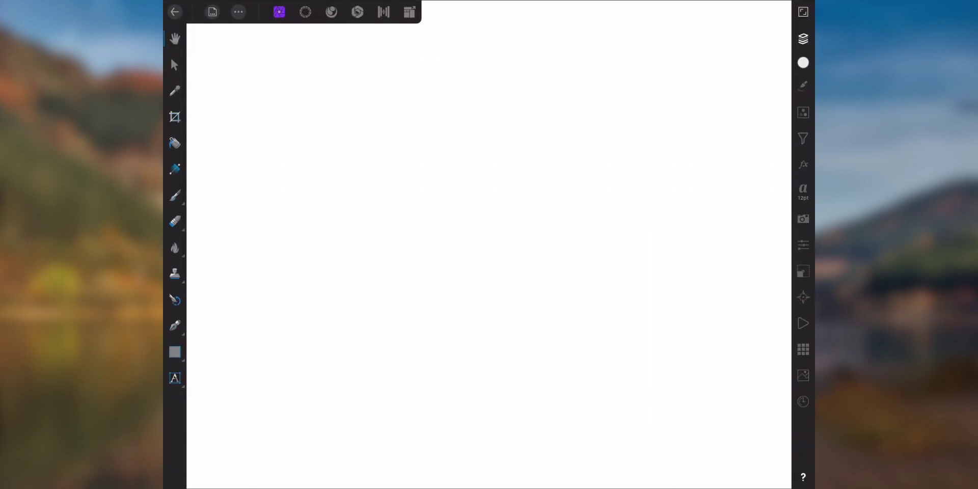
pyautogui.scroll(-3, 608, 232)
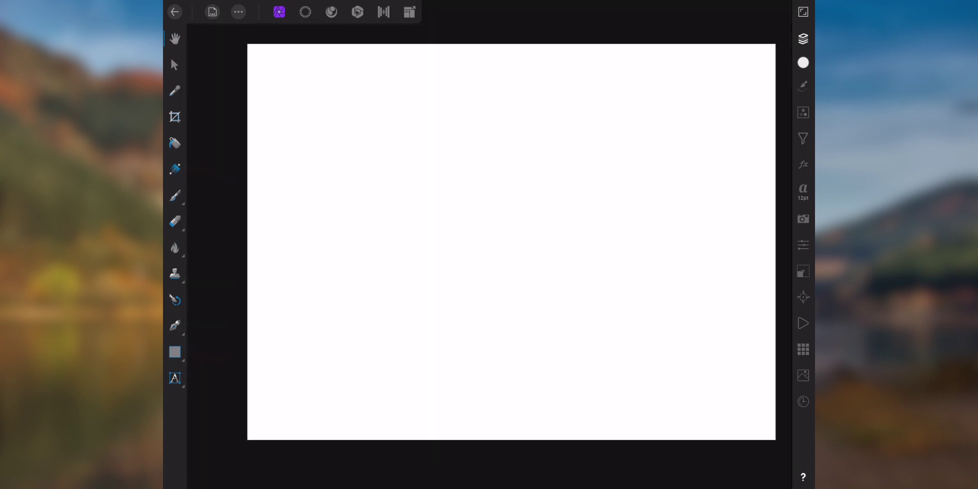
pyautogui.scroll(5, 615, 218)
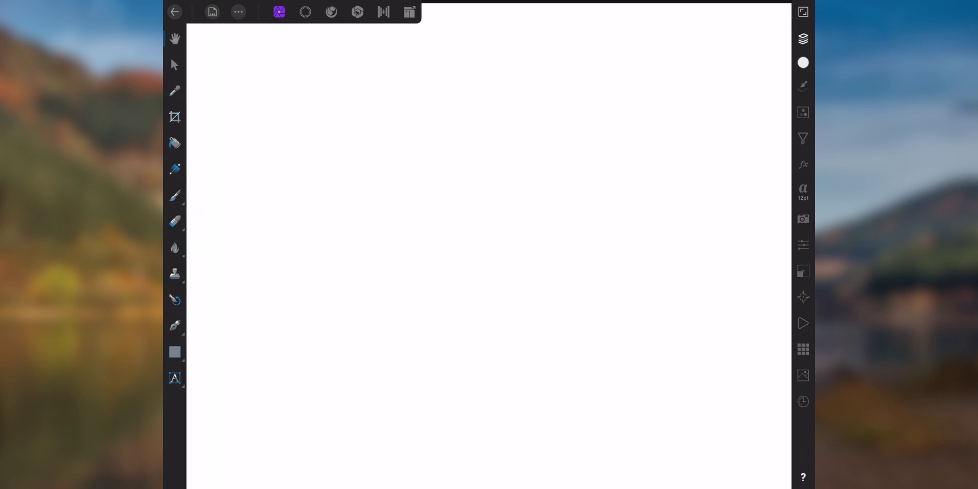
pyautogui.scroll(-2, 611, 219)
pyautogui.scroll(-2, 617, 214)
pyautogui.scroll(3, 659, 224)
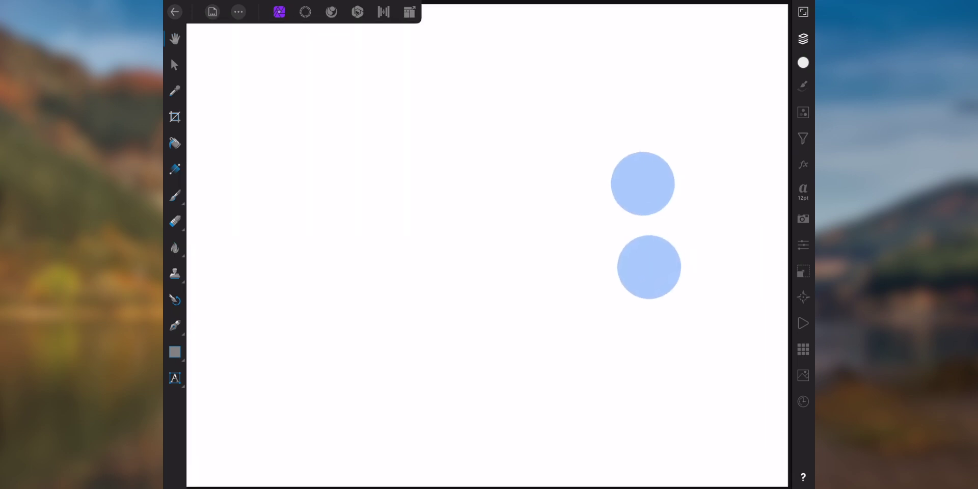
pyautogui.scroll(1, 660, 224)
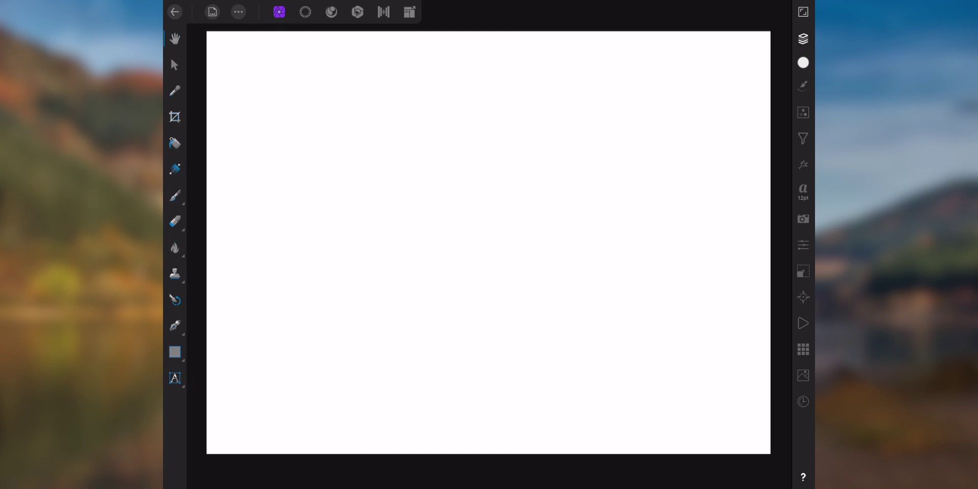
# Open the Aus Cloud platzieren picker from the … menu's Platzieren options to browse iCloud Drive.
pyautogui.click(238, 12)
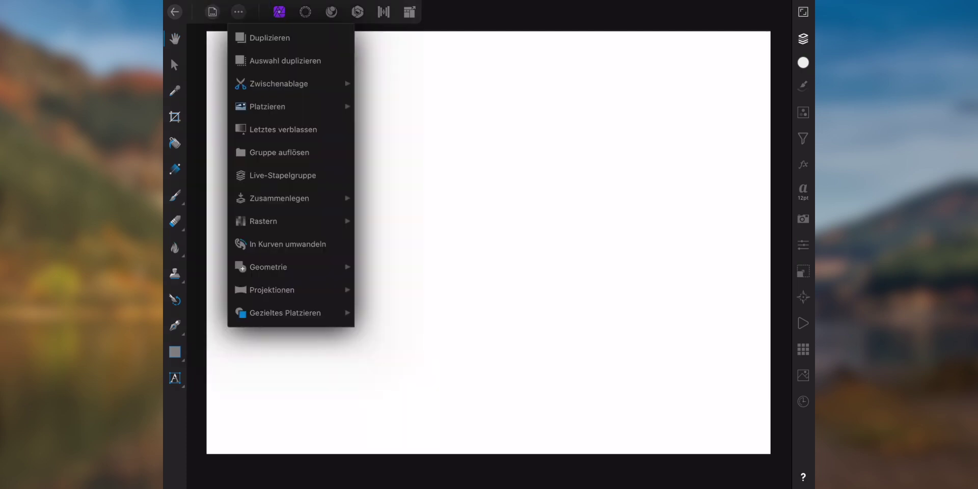
pyautogui.click(268, 106)
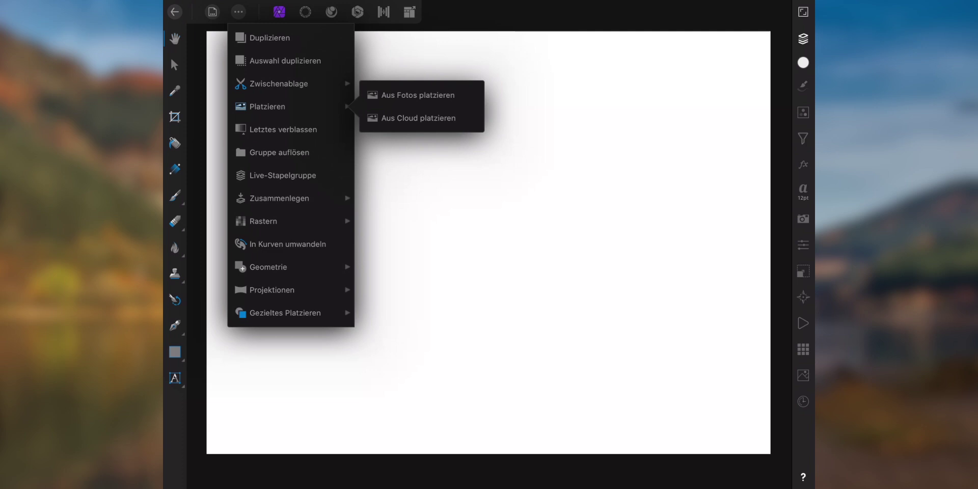
pyautogui.click(418, 118)
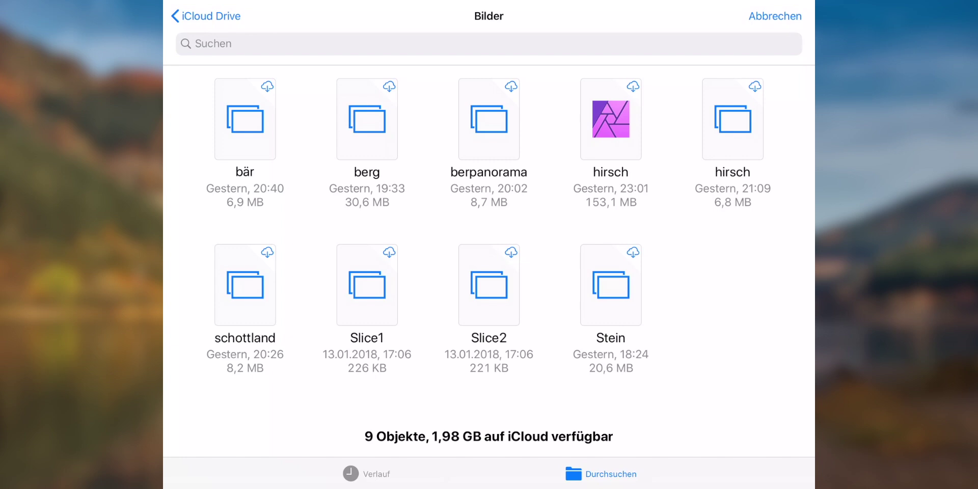
# Scroll the Bilder folder and import the schottland landscape image.
pyautogui.scroll(-2, 490, 235)
pyautogui.scroll(-2, 489, 234)
pyautogui.click(245, 284)
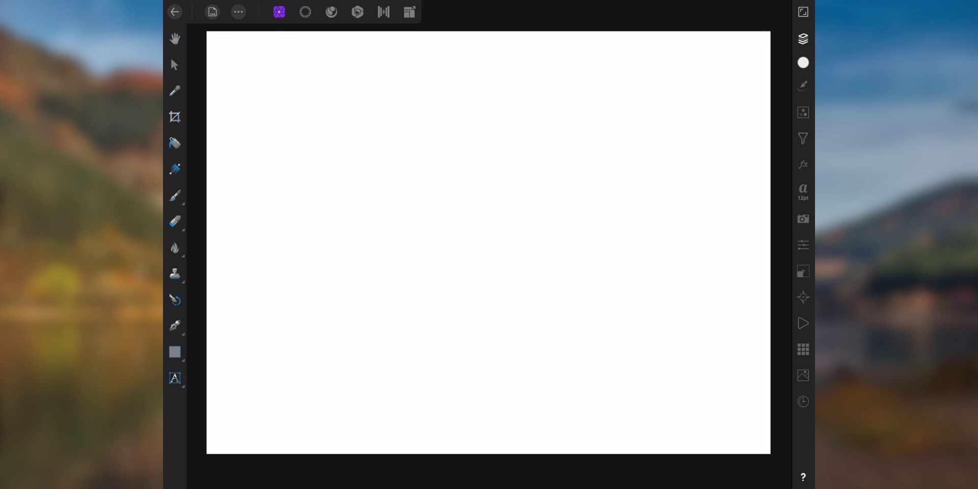
# Place the schottland photo at full page width, centred vertically on the snapping guides, then deselect it.
pyautogui.moveTo(282, 83); pyautogui.dragTo(691, 369)
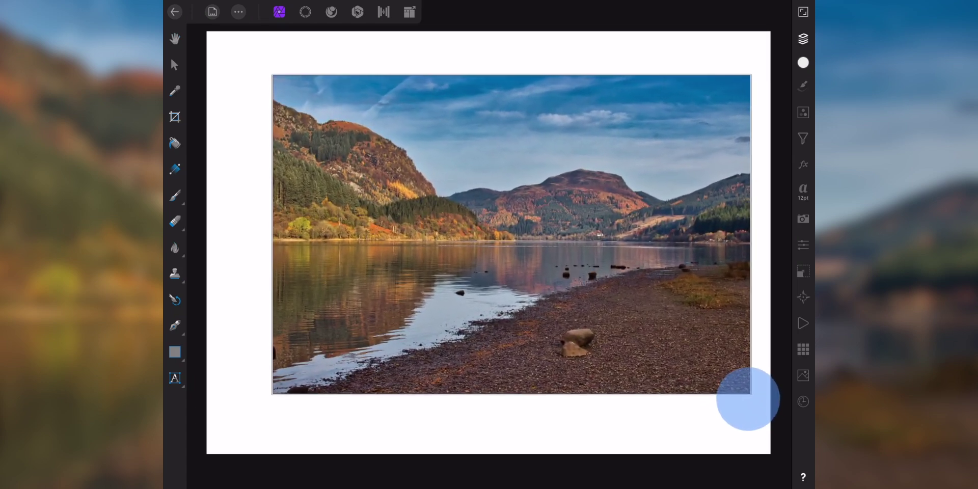
pyautogui.moveTo(692, 369); pyautogui.dragTo(754, 396)
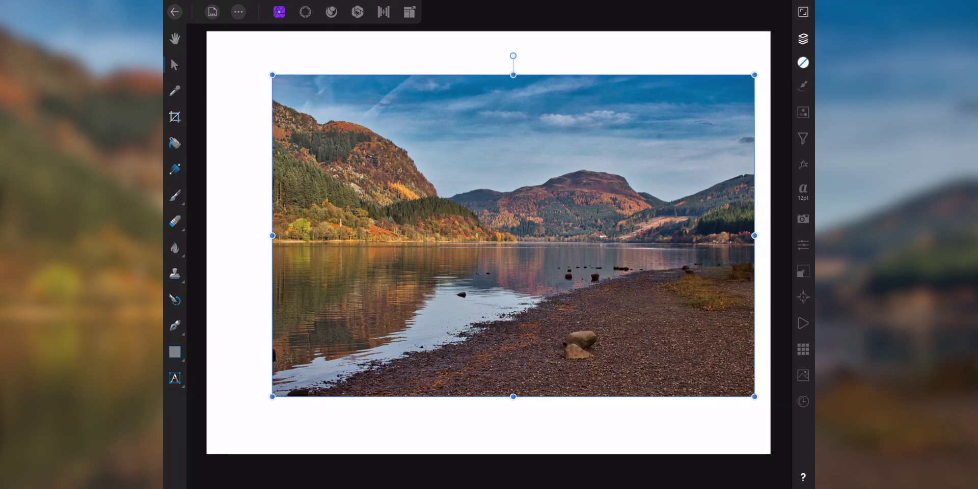
pyautogui.moveTo(468, 204); pyautogui.dragTo(443, 196)
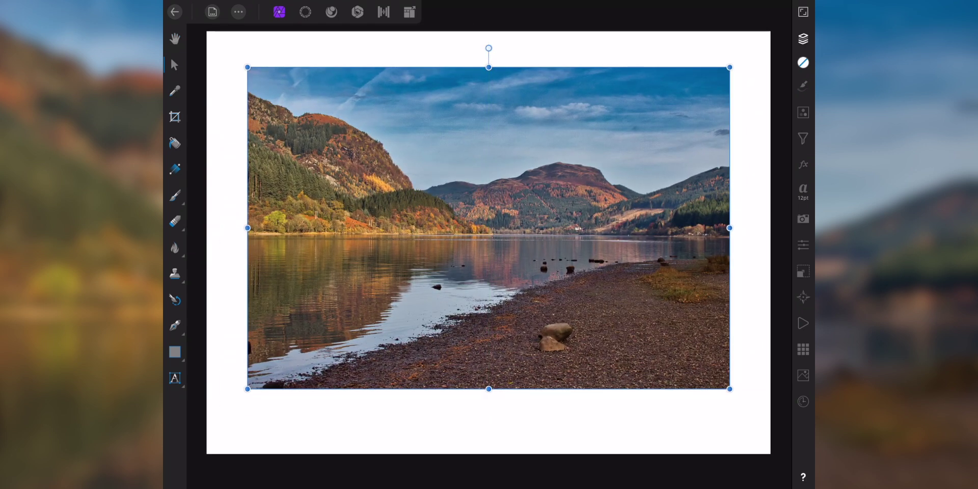
pyautogui.scroll(-3, 305, 234)
pyautogui.moveTo(259, 110); pyautogui.dragTo(231, 91)
pyautogui.moveTo(616, 349); pyautogui.dragTo(647, 369)
pyautogui.moveTo(317, 207); pyautogui.dragTo(316, 219)
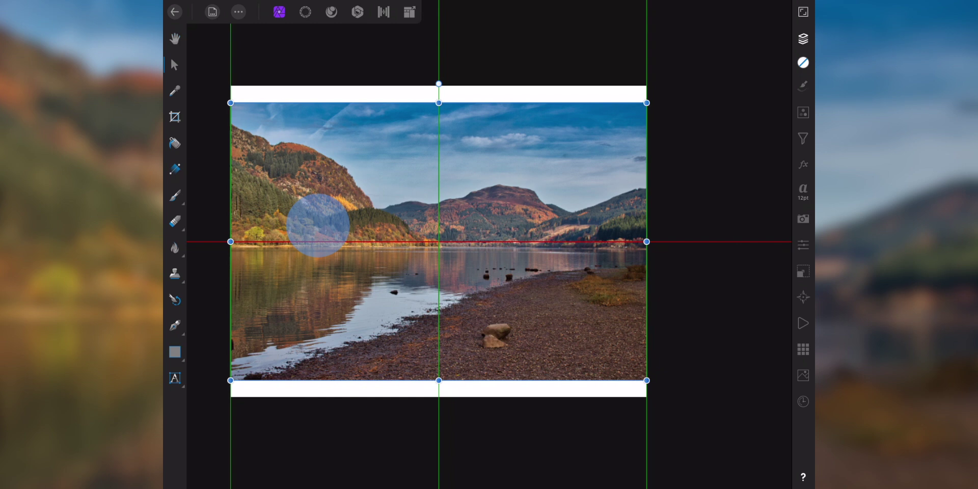
pyautogui.click(256, 56)
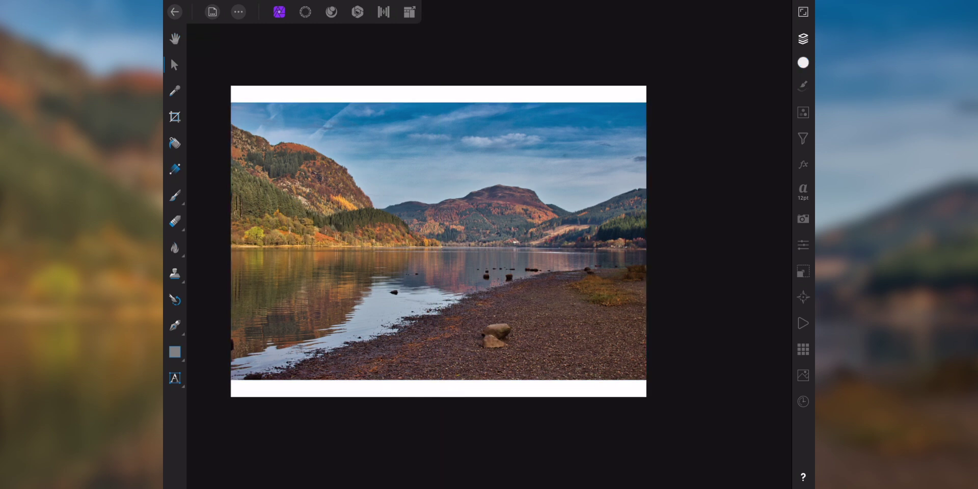
pyautogui.scroll(5, 392, 254)
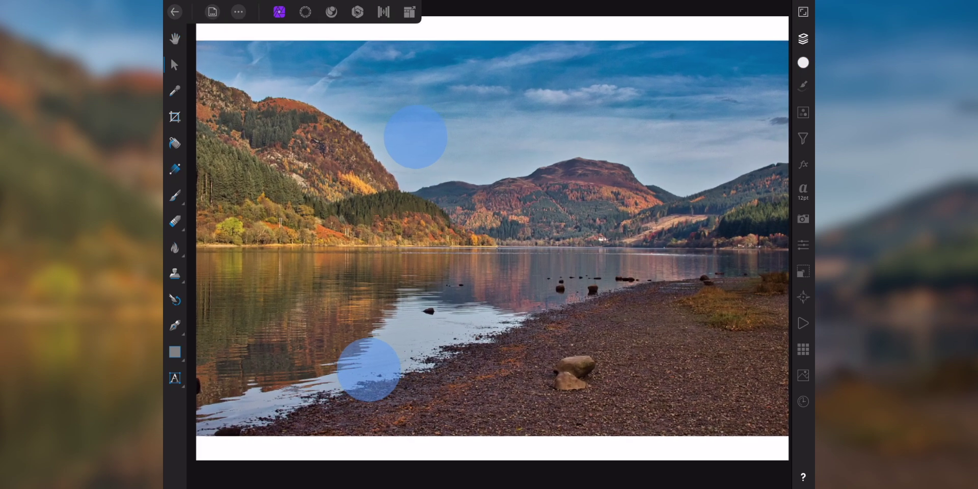
pyautogui.scroll(-2, 392, 253)
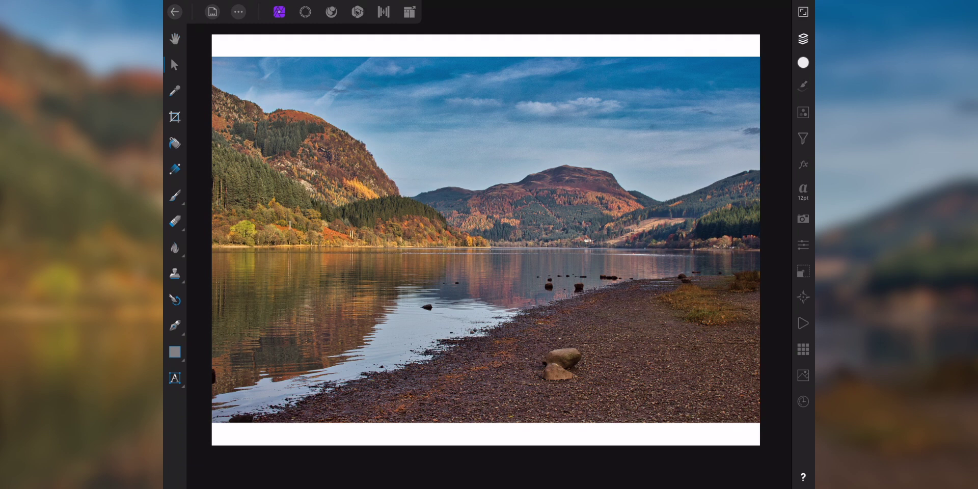
# Import the hirsch image from iCloud Drive and drag it over the lake to the right edge.
pyautogui.click(238, 11)
pyautogui.click(250, 104)
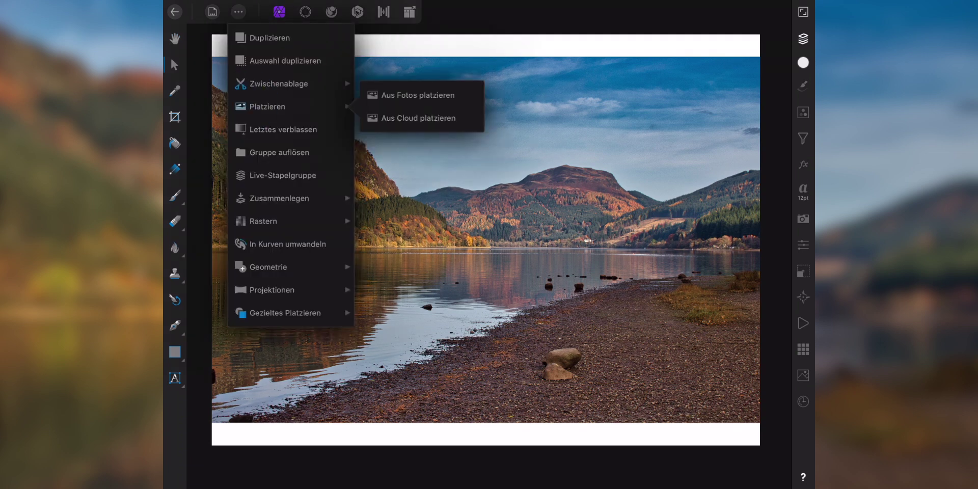
pyautogui.click(419, 118)
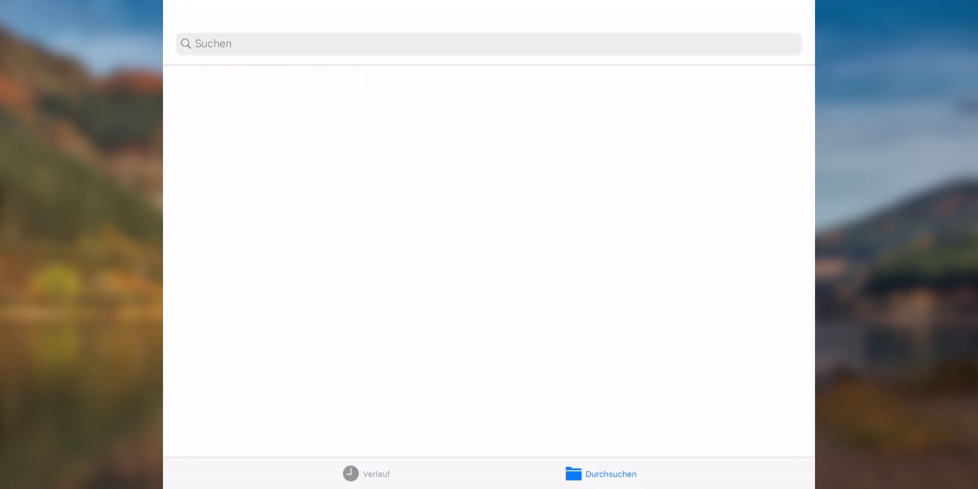
pyautogui.click(733, 120)
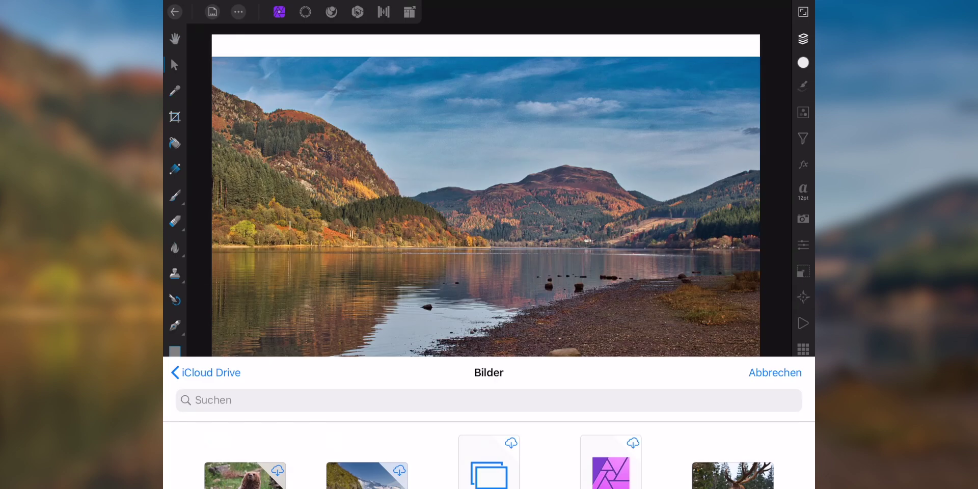
pyautogui.moveTo(264, 64); pyautogui.dragTo(702, 371)
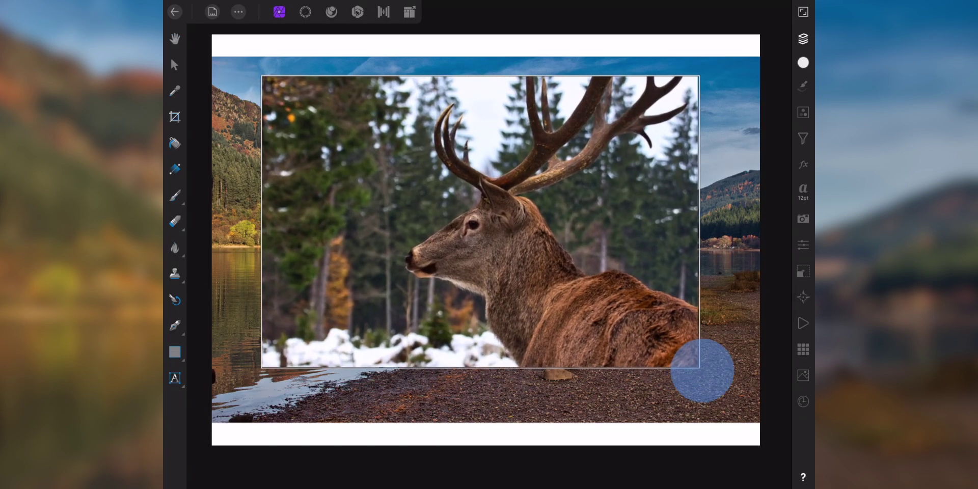
pyautogui.moveTo(702, 370); pyautogui.dragTo(760, 409)
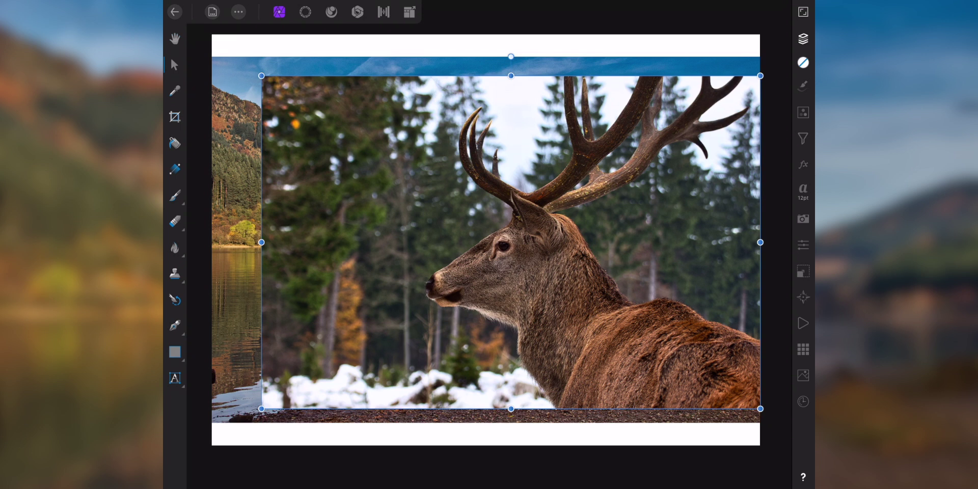
pyautogui.click(804, 477)
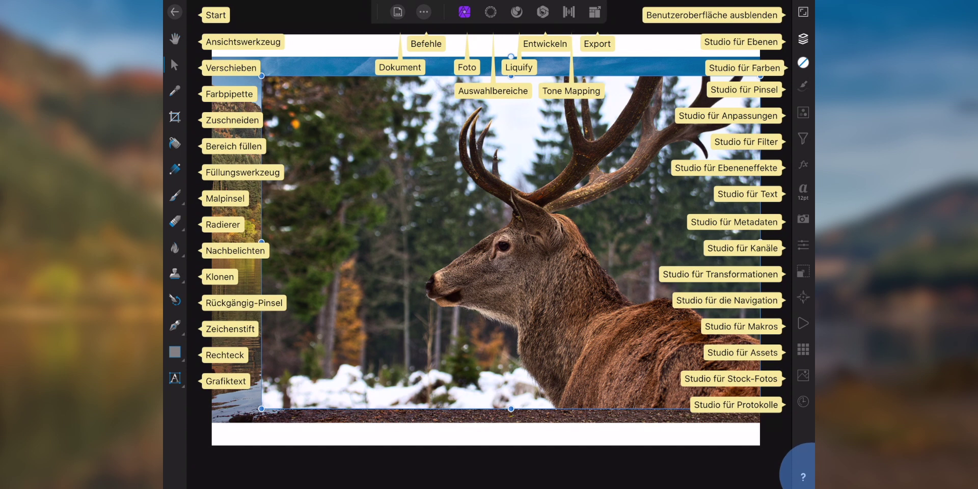
pyautogui.click(803, 477)
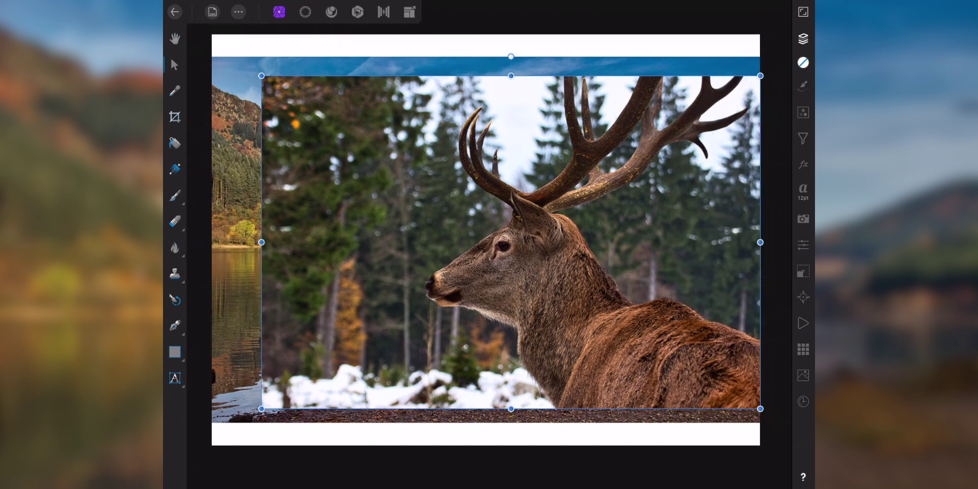
pyautogui.click(803, 38)
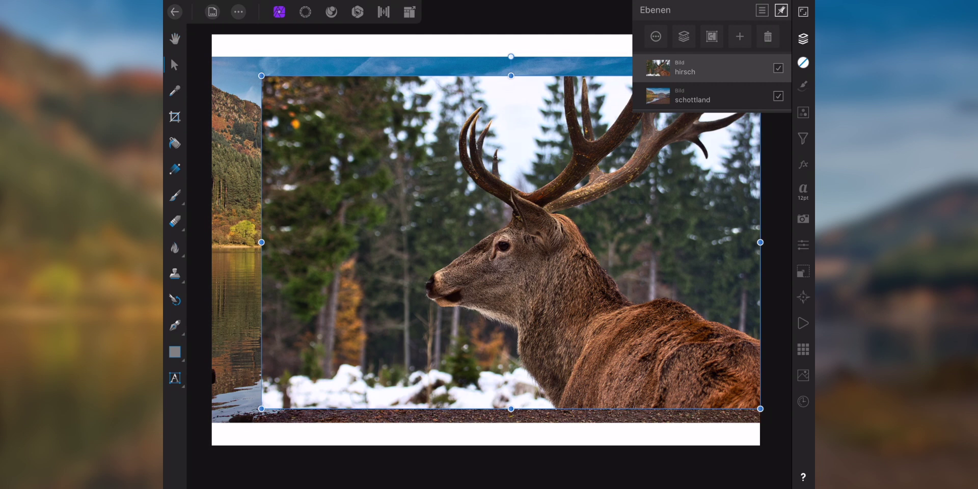
pyautogui.click(778, 68)
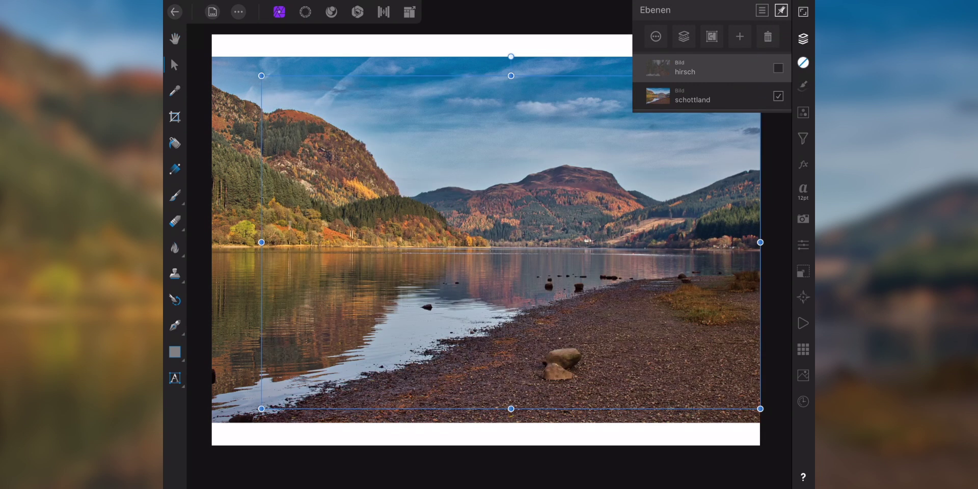
pyautogui.click(778, 68)
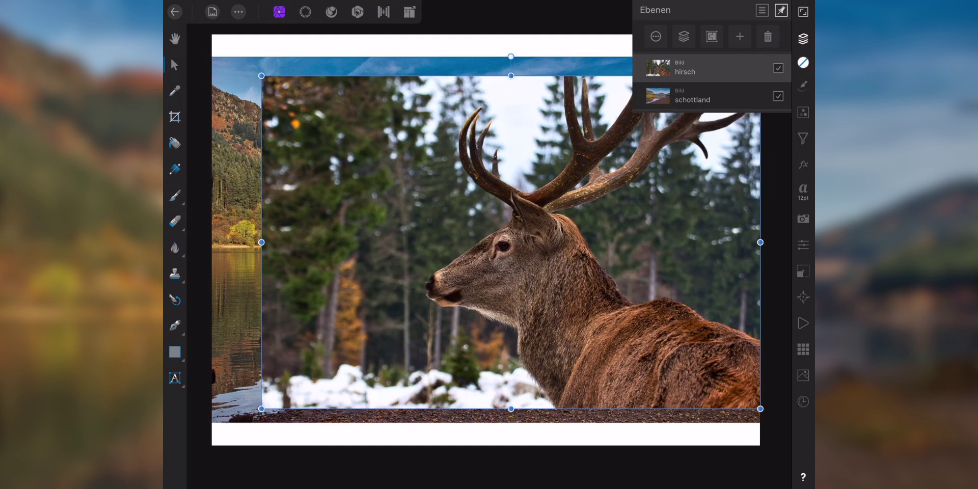
pyautogui.click(778, 96)
pyautogui.click(778, 96)
pyautogui.click(803, 38)
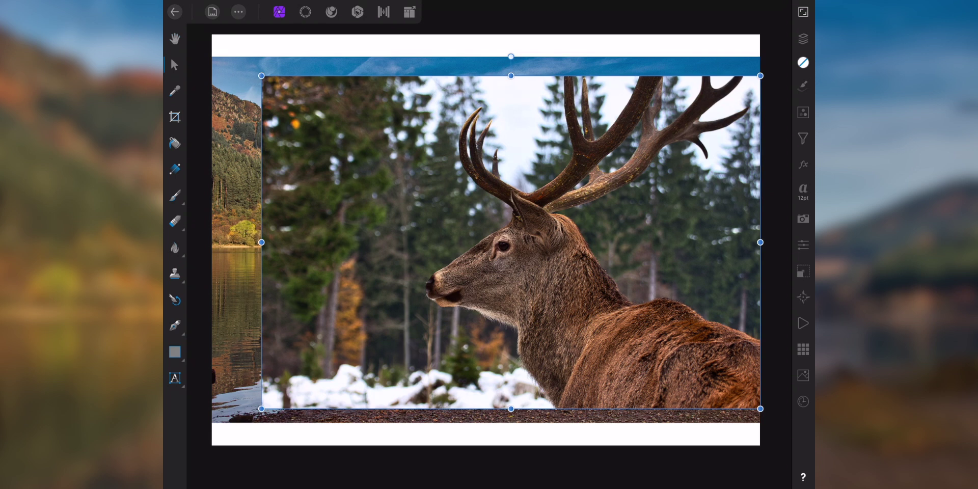
# Turn on the help overlay labelling each tool and persona.
pyautogui.click(802, 477)
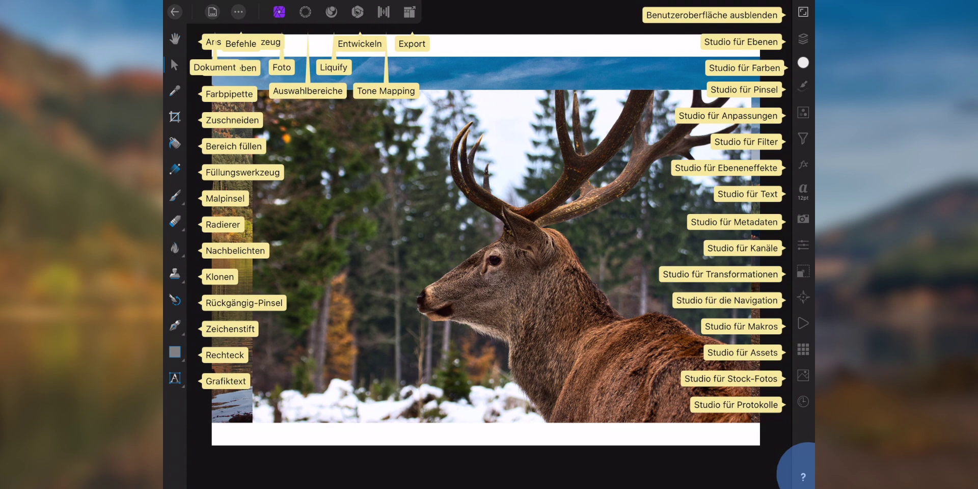
# Switch to the Selection persona and choose the Selection Brush in add mode.
pyautogui.click(803, 477)
pyautogui.click(305, 11)
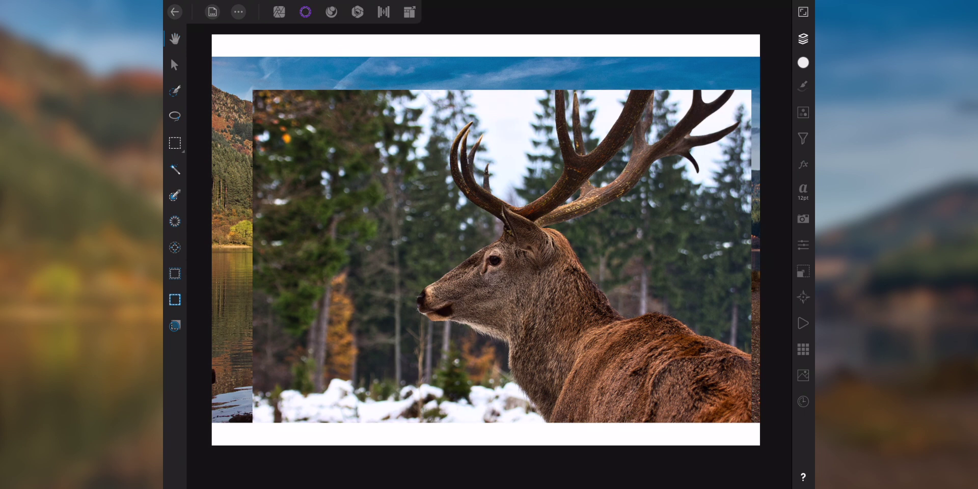
pyautogui.click(175, 90)
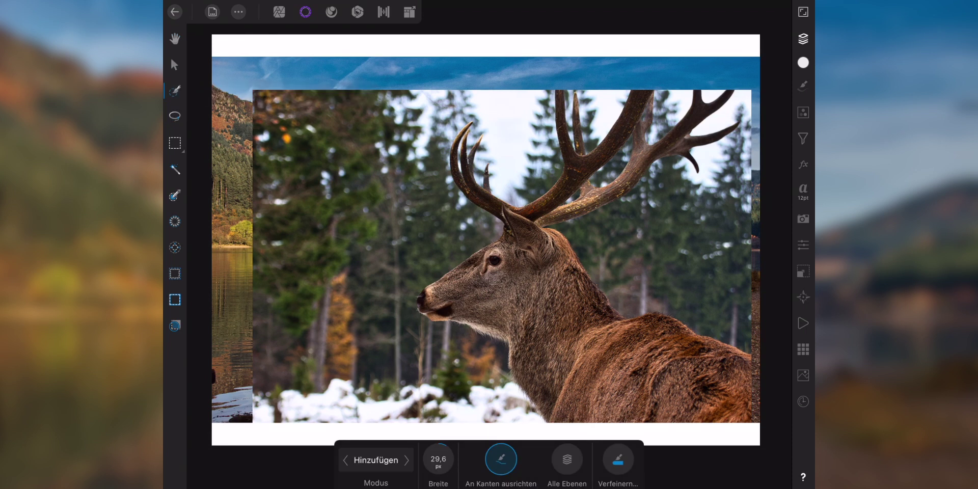
pyautogui.click(803, 477)
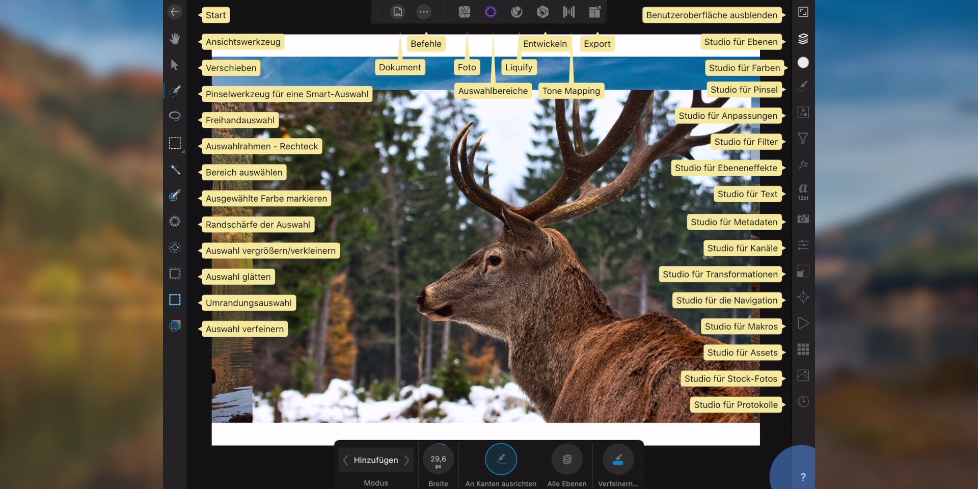
pyautogui.click(803, 477)
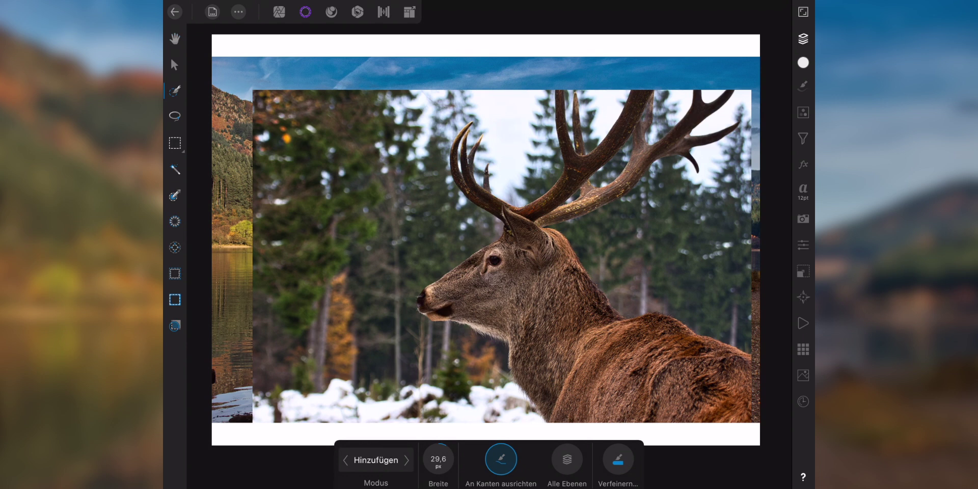
# Make the hirsch layer active in the Layers panel and zoom in on the deer.
pyautogui.click(803, 38)
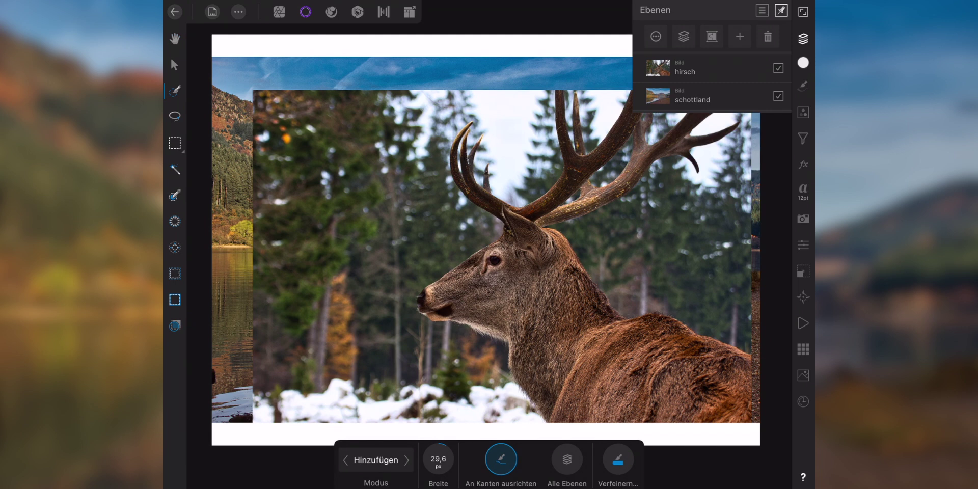
pyautogui.click(708, 68)
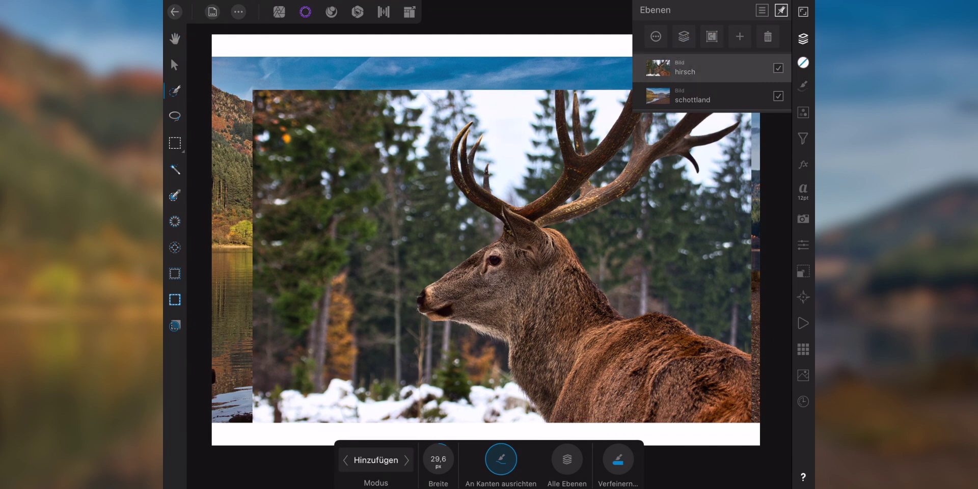
pyautogui.scroll(5, 392, 214)
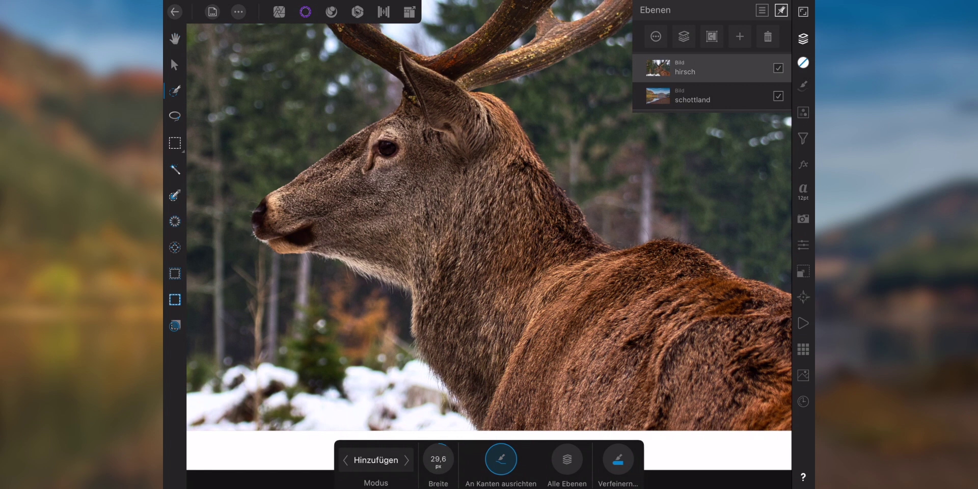
# Paint a selection over the stag's muzzle, cheek, neck, forehead and antler base.
pyautogui.click(804, 38)
pyautogui.moveTo(426, 201)
pyautogui.mouseDown()
pyautogui.moveTo(437, 219)
pyautogui.moveTo(378, 185)
pyautogui.moveTo(415, 159)
pyautogui.moveTo(502, 225)
pyautogui.moveTo(671, 312)
pyautogui.moveTo(744, 365)
pyautogui.moveTo(645, 399)
pyautogui.moveTo(509, 254)
pyautogui.moveTo(464, 316)
pyautogui.mouseUp()
pyautogui.moveTo(388, 220); pyautogui.dragTo(357, 244)
pyautogui.moveTo(290, 225); pyautogui.dragTo(277, 234)
pyautogui.moveTo(385, 164); pyautogui.dragTo(504, 163)
pyautogui.moveTo(448, 127); pyautogui.dragTo(431, 87)
pyautogui.moveTo(525, 188)
pyautogui.mouseDown()
pyautogui.moveTo(552, 227)
pyautogui.moveTo(535, 183)
pyautogui.moveTo(571, 250)
pyautogui.moveTo(607, 278)
pyautogui.moveTo(666, 273)
pyautogui.moveTo(723, 325)
pyautogui.mouseUp()
pyautogui.moveTo(744, 350)
pyautogui.mouseDown()
pyautogui.moveTo(457, 305)
pyautogui.moveTo(306, 214)
pyautogui.moveTo(317, 190)
pyautogui.mouseUp()
pyautogui.scroll(5, 459, 194)
pyautogui.moveTo(490, 245)
pyautogui.mouseDown()
pyautogui.moveTo(378, 245)
pyautogui.moveTo(346, 286)
pyautogui.moveTo(371, 332)
pyautogui.moveTo(530, 341)
pyautogui.mouseUp()
# Extend the selection along the jaw, neck edge and back fur.
pyautogui.scroll(-5, 397, 80)
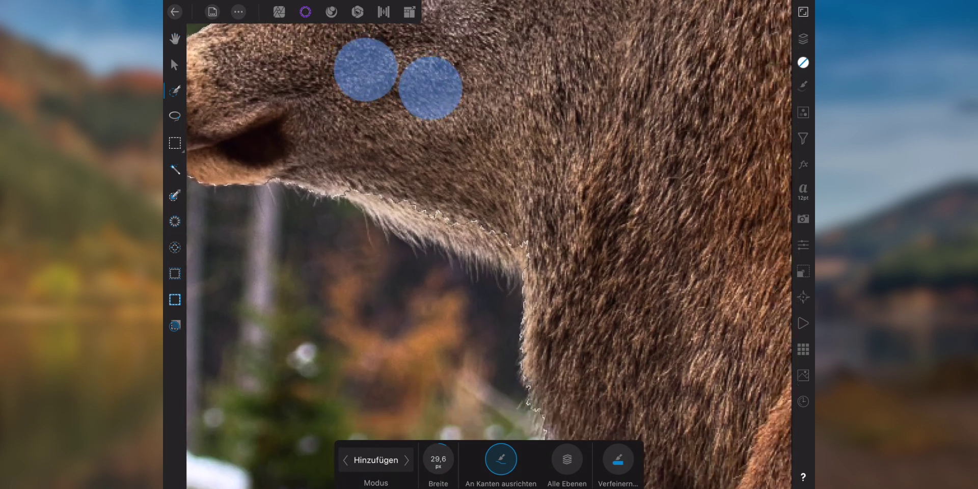
pyautogui.scroll(-3, 488, 130)
pyautogui.moveTo(399, 131); pyautogui.dragTo(504, 161)
pyautogui.scroll(-5, 489, 244)
pyautogui.scroll(-3, 489, 244)
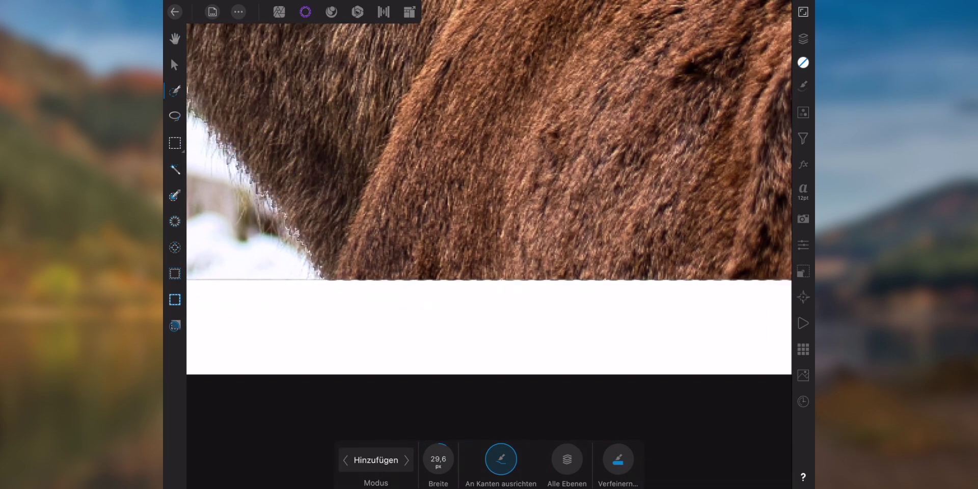
pyautogui.scroll(5, 471, 201)
pyautogui.scroll(-3, 471, 202)
pyautogui.moveTo(530, 234); pyautogui.dragTo(325, 169)
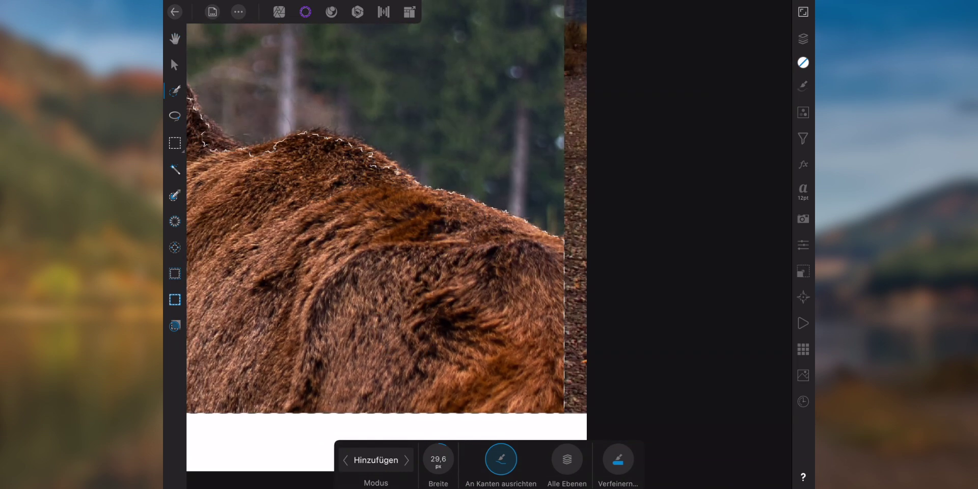
pyautogui.scroll(-3, 573, 303)
pyautogui.moveTo(425, 192); pyautogui.dragTo(358, 109)
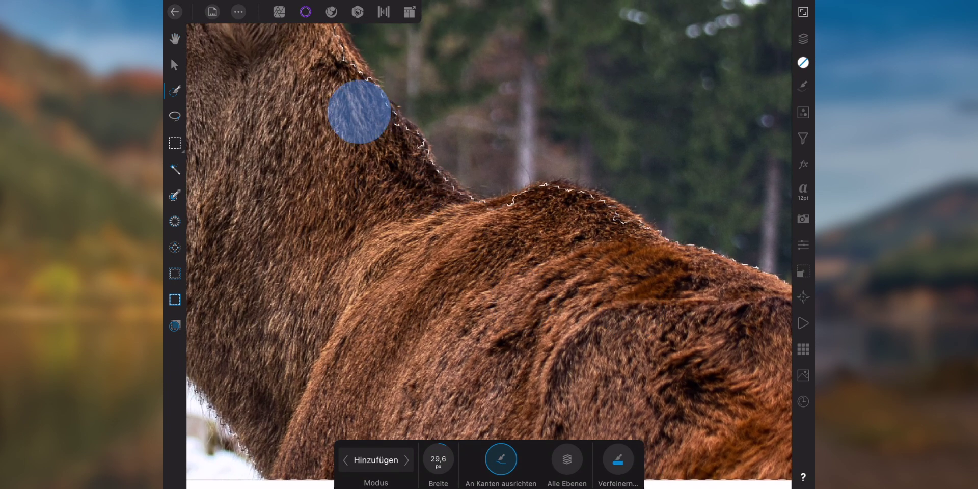
pyautogui.scroll(-5, 327, 149)
pyautogui.moveTo(489, 236); pyautogui.dragTo(509, 269)
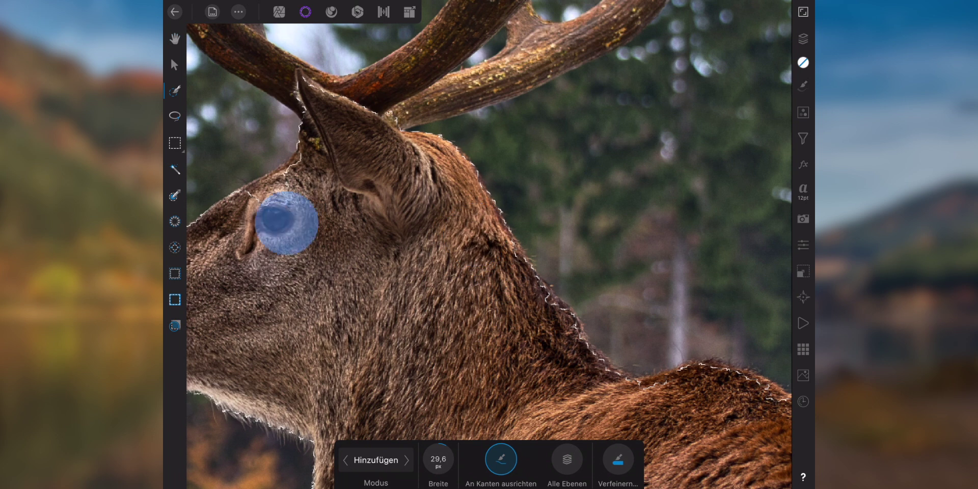
# Add the forehead outline, upper antler and right antler branches with their tines.
pyautogui.hscroll(-5, 476, 245)
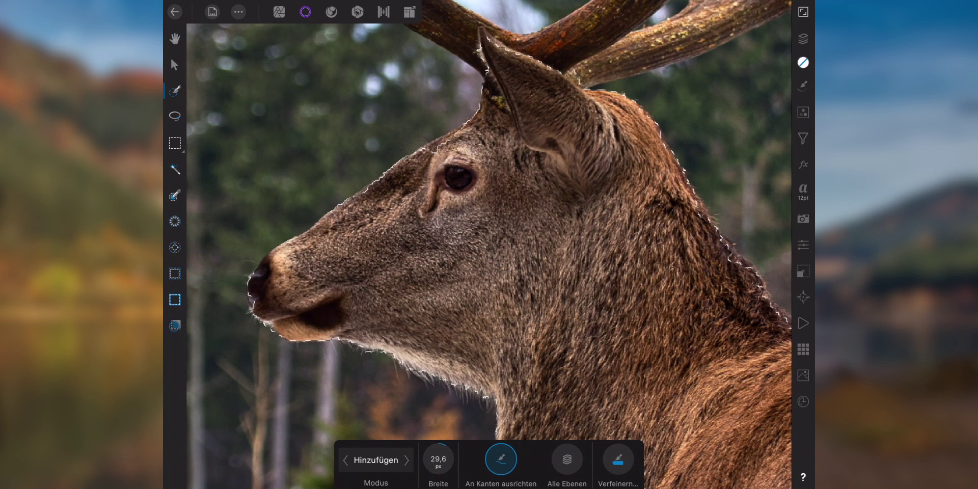
pyautogui.moveTo(489, 120); pyautogui.dragTo(407, 153)
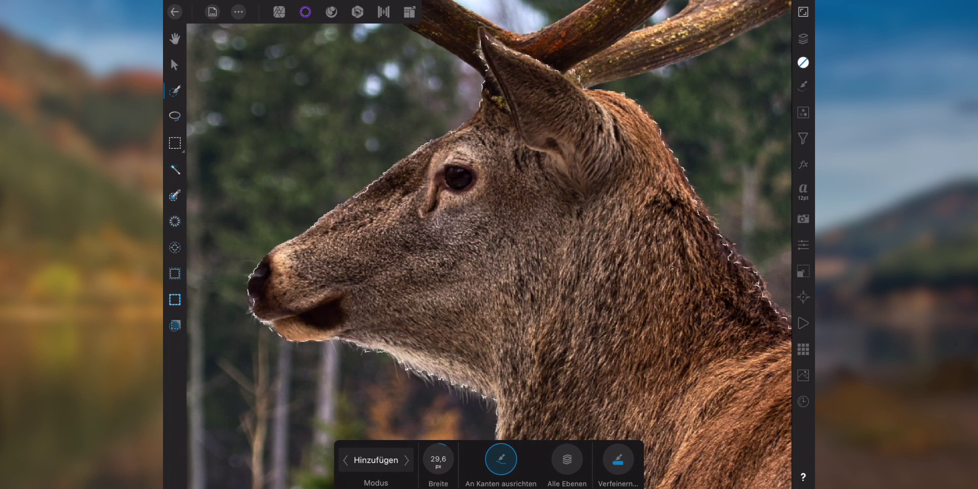
pyautogui.hscroll(3, 428, 261)
pyautogui.hscroll(2, 428, 261)
pyautogui.moveTo(408, 143); pyautogui.dragTo(484, 97)
pyautogui.moveTo(408, 191); pyautogui.dragTo(498, 148)
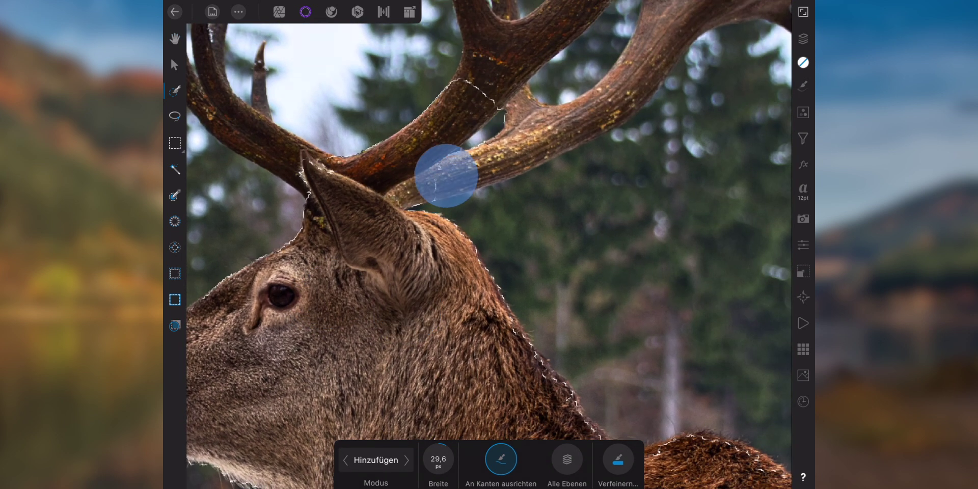
pyautogui.scroll(3, 377, 270)
pyautogui.hscroll(2, 377, 270)
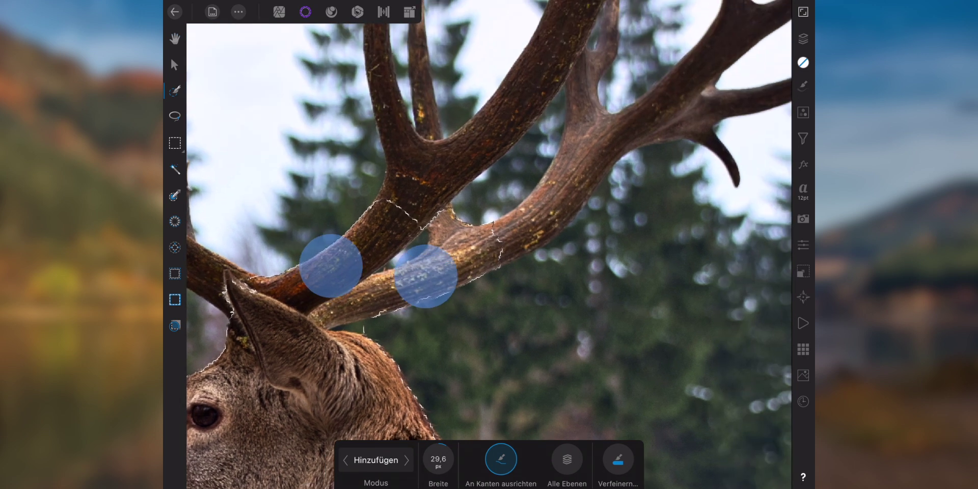
pyautogui.moveTo(510, 224); pyautogui.dragTo(573, 192)
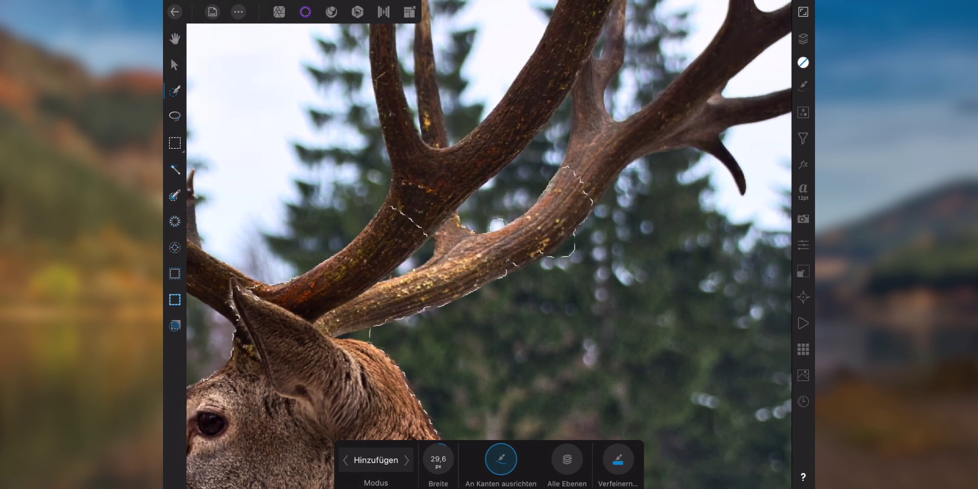
pyautogui.moveTo(566, 153); pyautogui.dragTo(594, 22)
pyautogui.moveTo(691, 71); pyautogui.dragTo(749, 46)
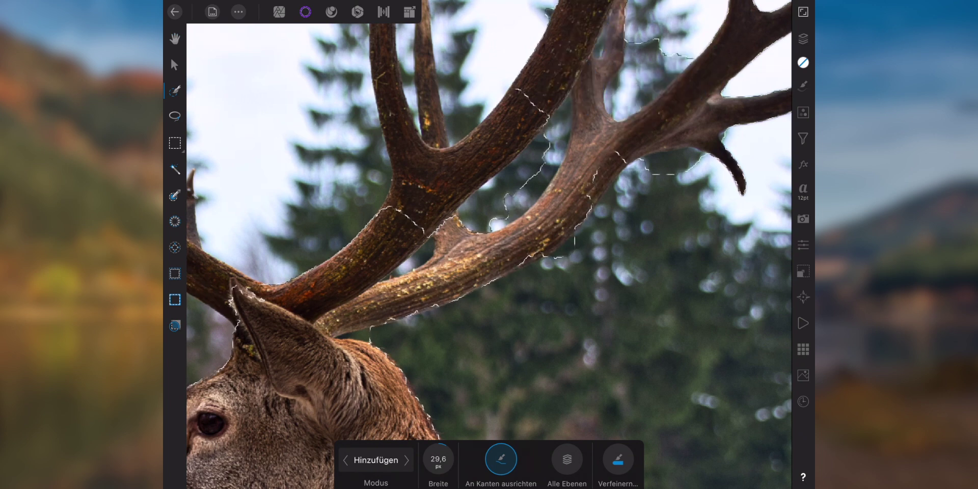
pyautogui.moveTo(564, 179)
pyautogui.mouseDown()
pyautogui.moveTo(601, 153)
pyautogui.moveTo(724, 163)
pyautogui.mouseUp()
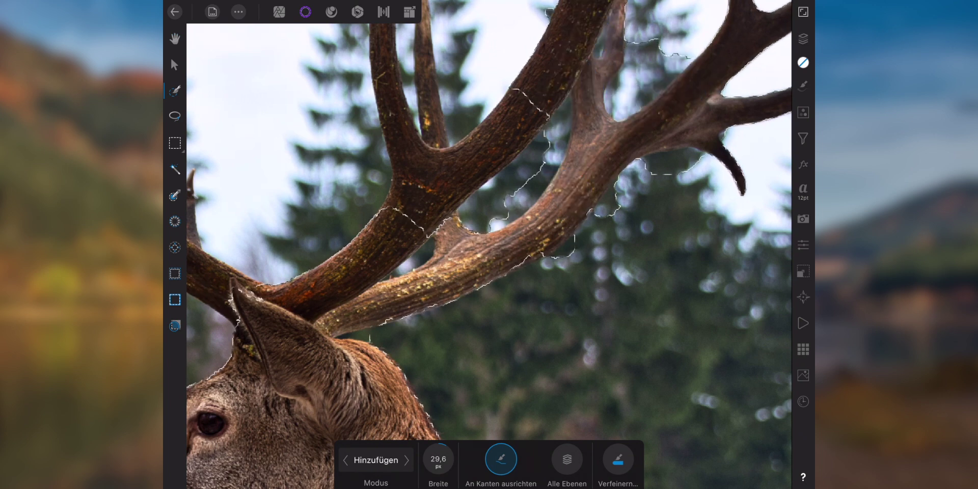
# Add the central antler tines and the left antler's outer edges to the selection.
pyautogui.scroll(-3, 490, 245)
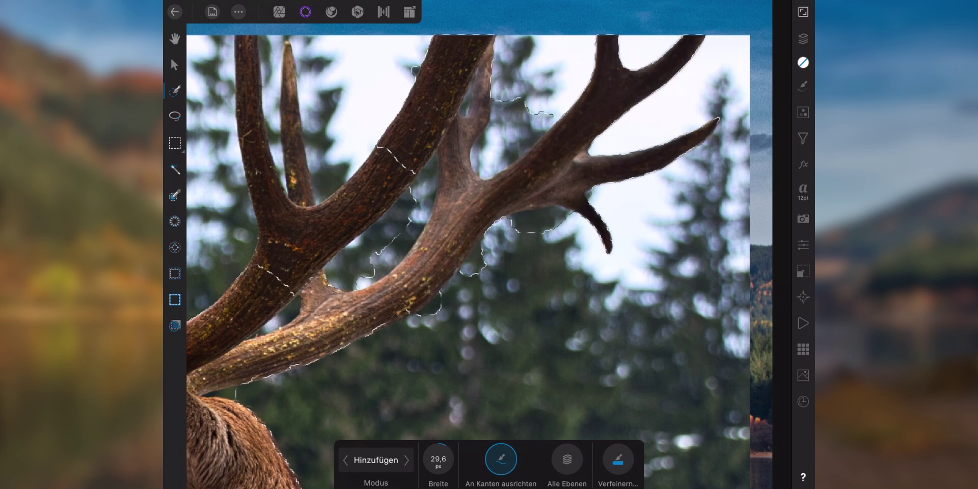
pyautogui.hscroll(-5, 489, 244)
pyautogui.moveTo(509, 286); pyautogui.dragTo(540, 198)
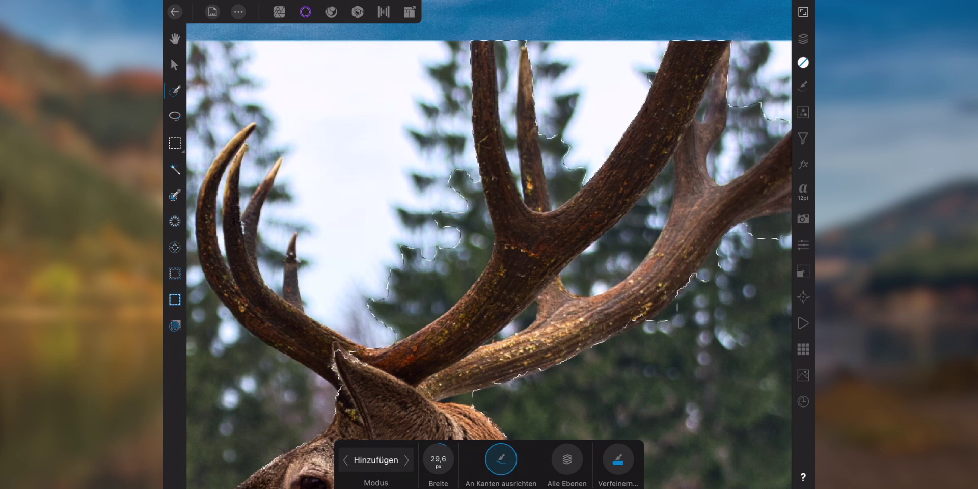
pyautogui.hscroll(-3, 517, 257)
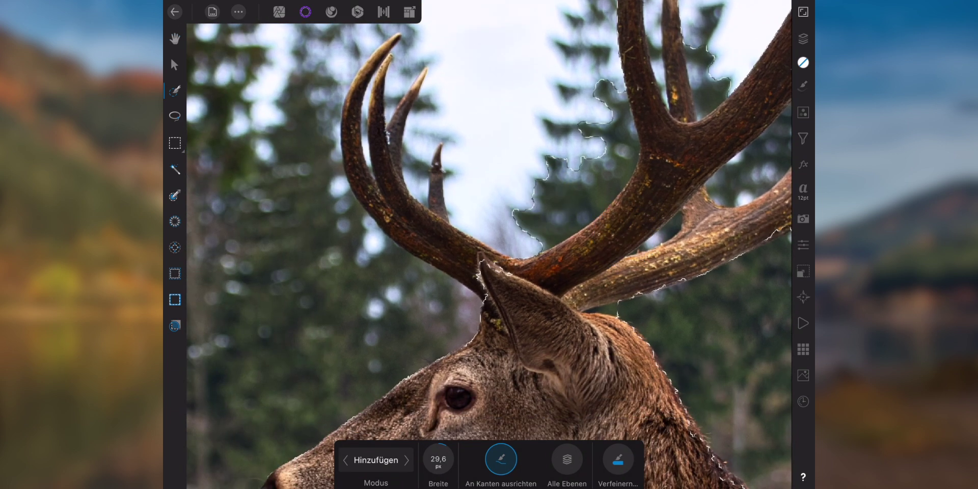
pyautogui.scroll(5, 455, 243)
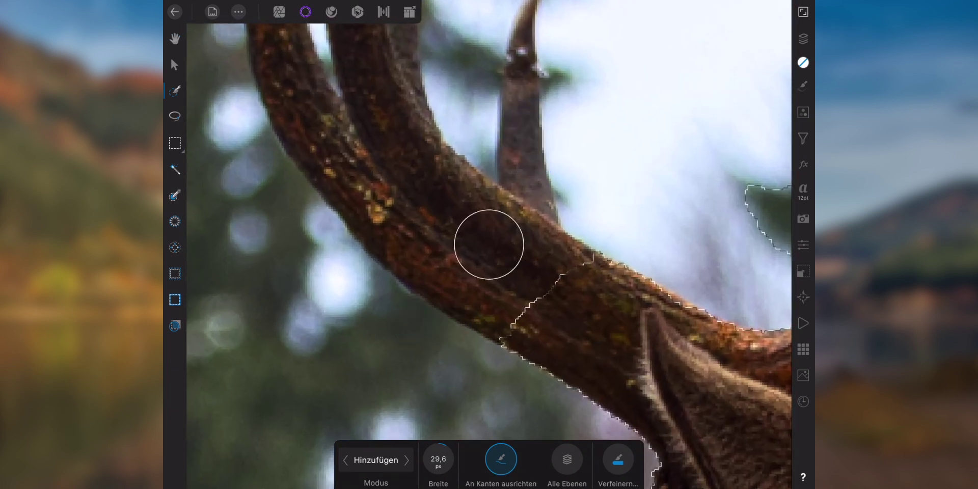
pyautogui.moveTo(550, 280); pyautogui.dragTo(497, 260)
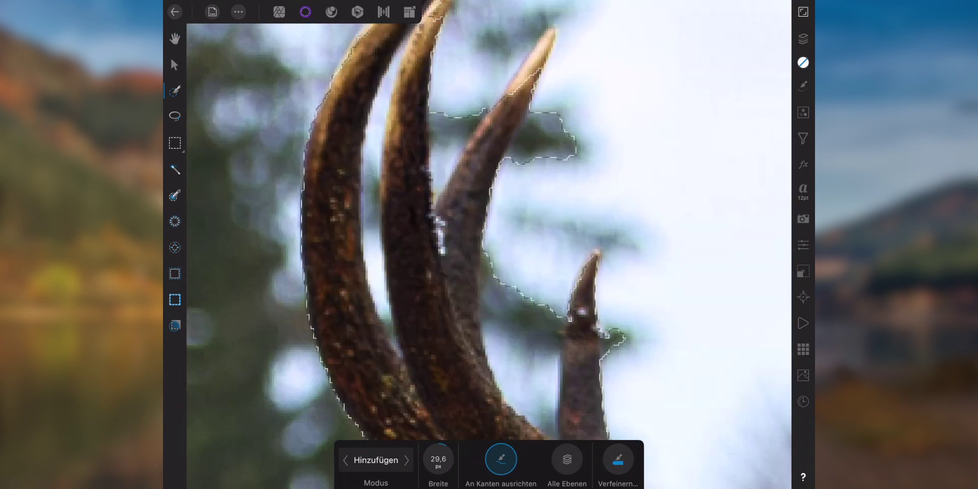
pyautogui.scroll(3, 336, 202)
pyautogui.scroll(2, 336, 201)
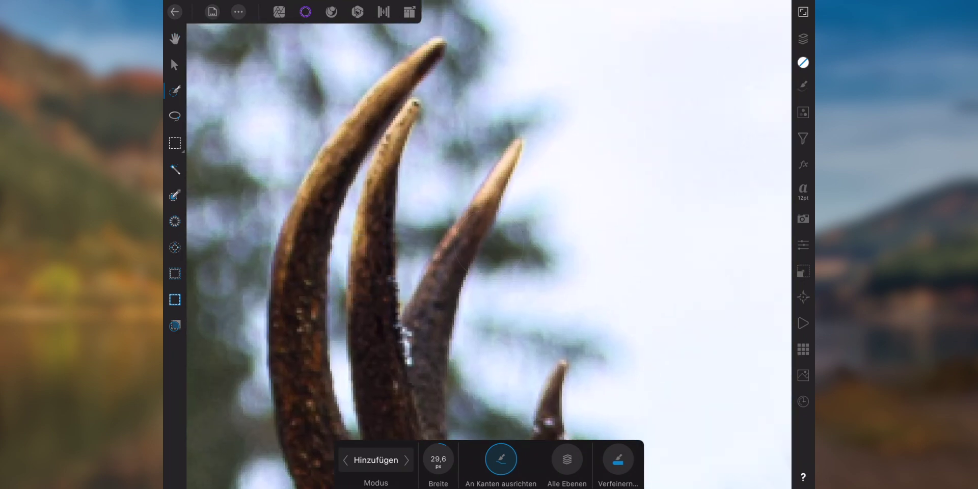
pyautogui.scroll(-10, 566, 235)
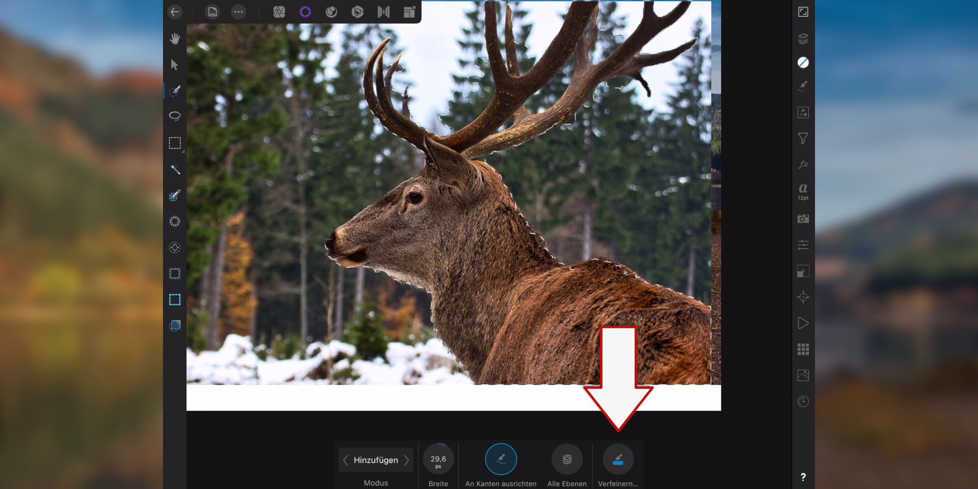
# Open Refine Selection with Overlay preview and reduce the edge width from 50 px to 8.2 px.
pyautogui.click(618, 460)
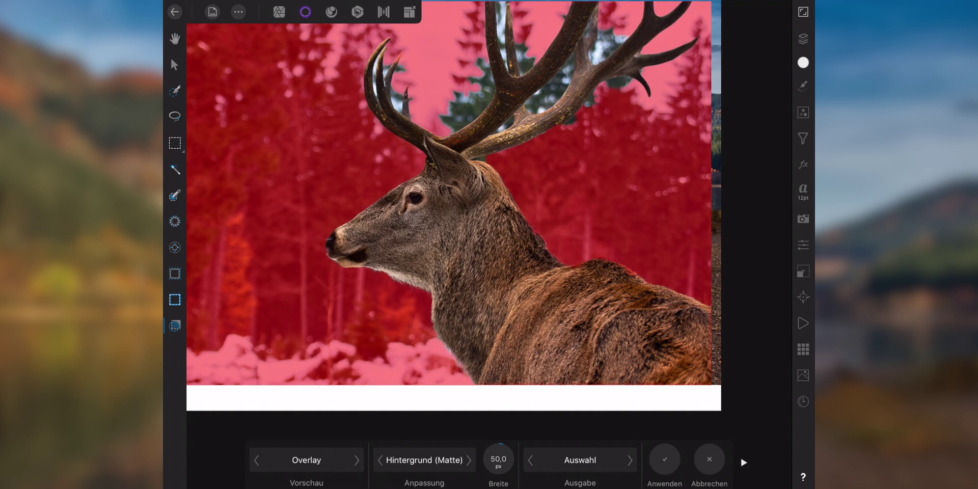
pyautogui.scroll(5, 474, 130)
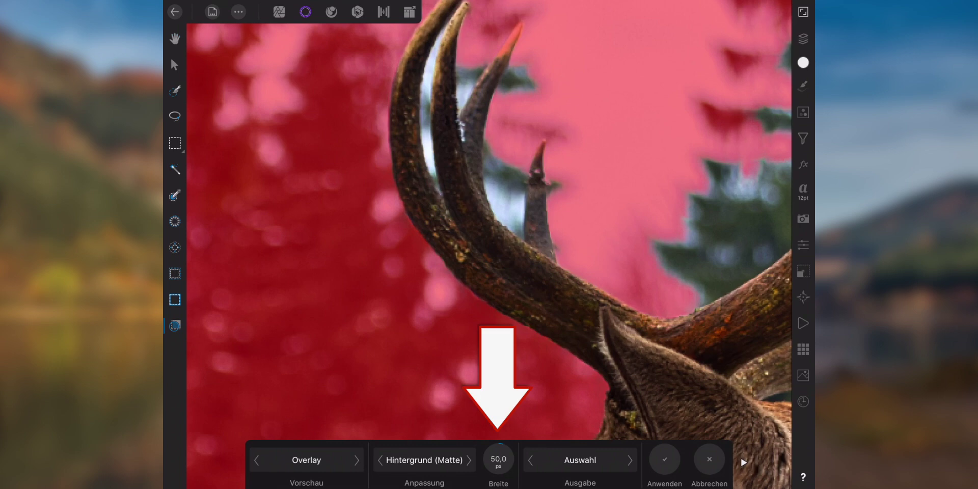
pyautogui.click(497, 461)
pyautogui.moveTo(493, 459)
pyautogui.mouseDown()
pyautogui.moveTo(393, 456)
pyautogui.moveTo(548, 434)
pyautogui.moveTo(489, 433)
pyautogui.mouseUp()
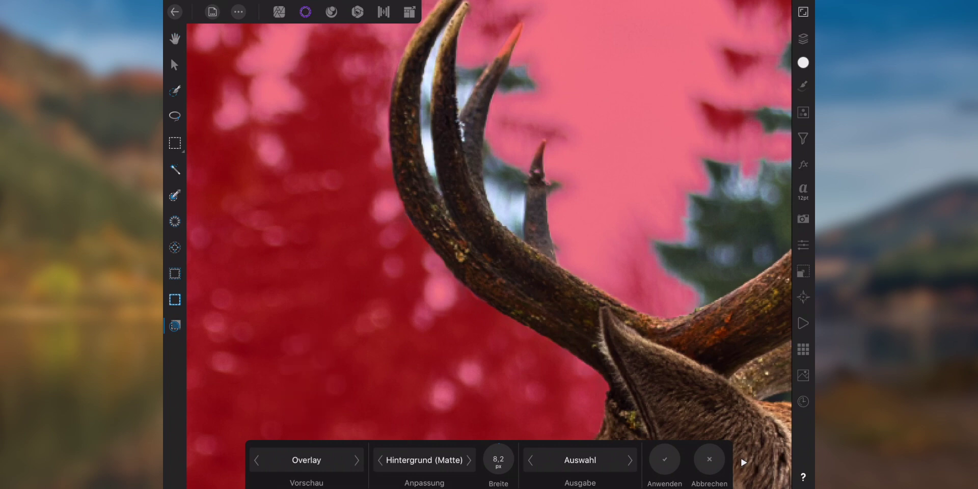
# Switch the refinement preview to a white background and zoom onto the deer's head.
pyautogui.click(356, 459)
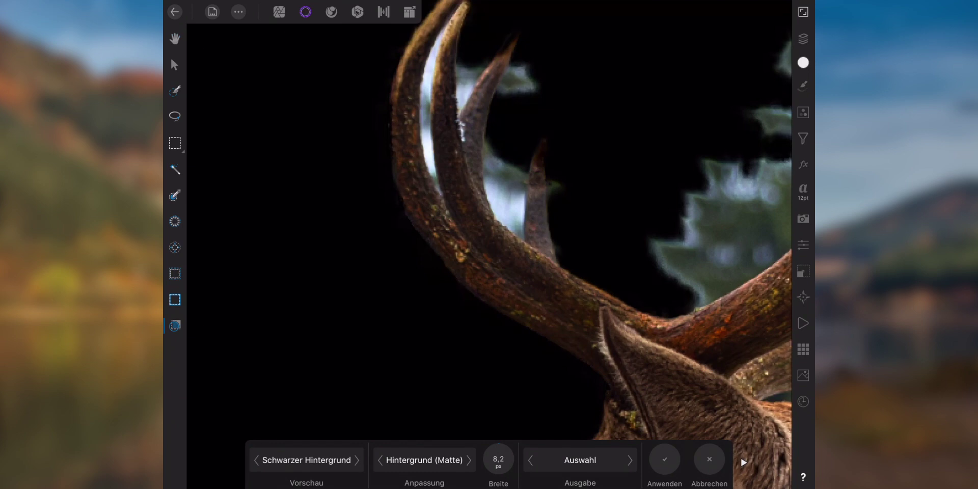
pyautogui.click(357, 460)
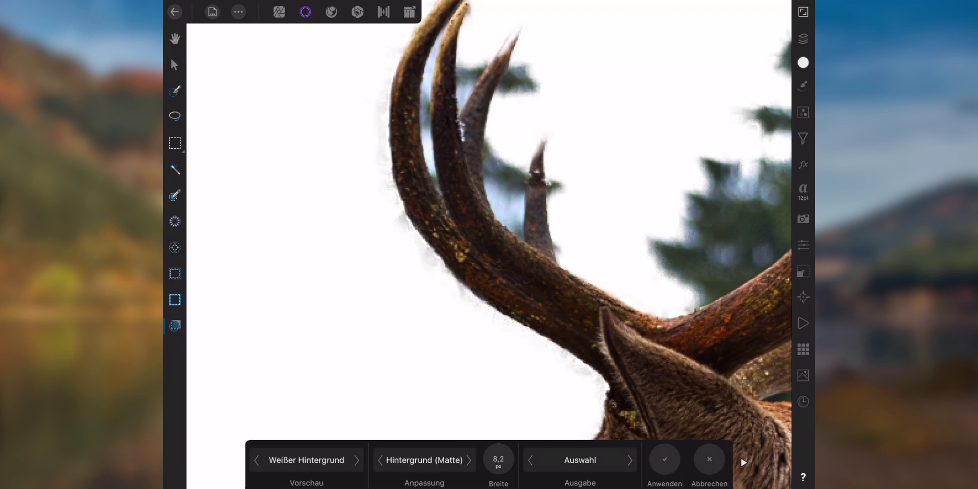
pyautogui.moveTo(627, 279); pyautogui.dragTo(425, 133)
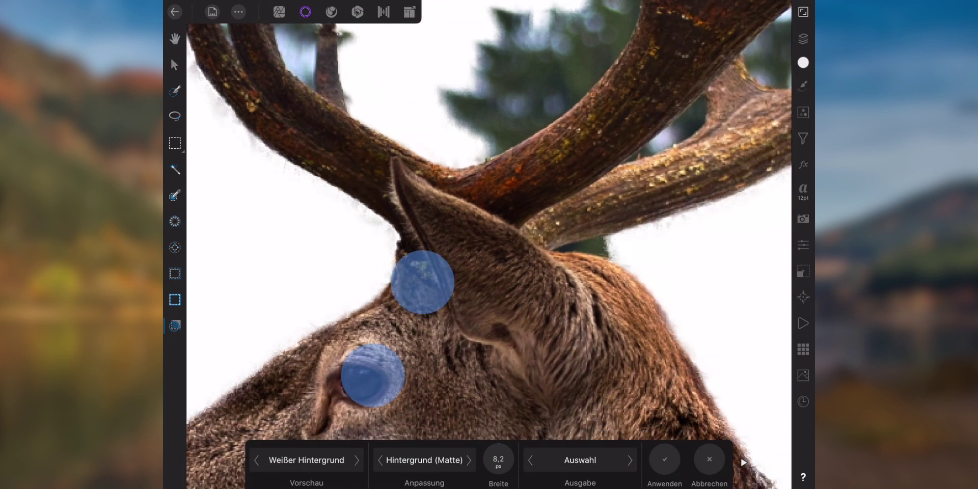
pyautogui.scroll(3, 398, 327)
pyautogui.scroll(-3, 446, 336)
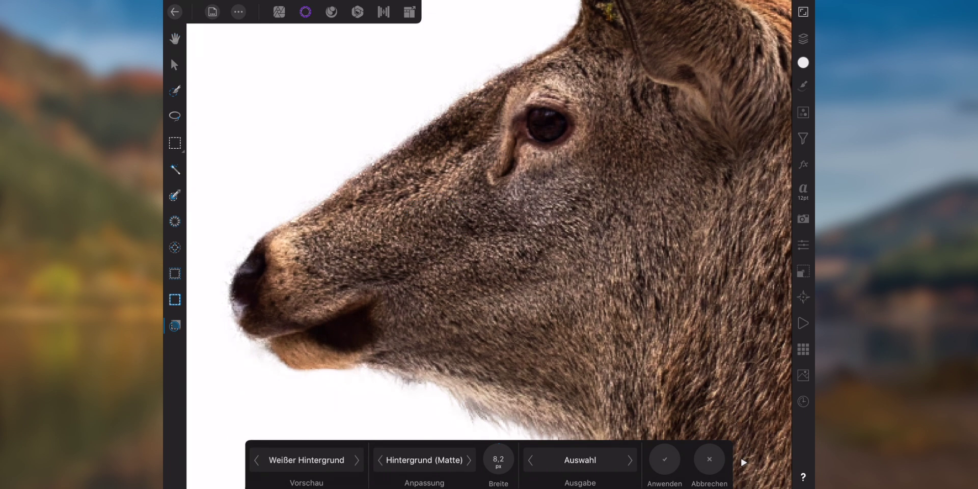
pyautogui.scroll(3, 419, 203)
pyautogui.scroll(5, 451, 317)
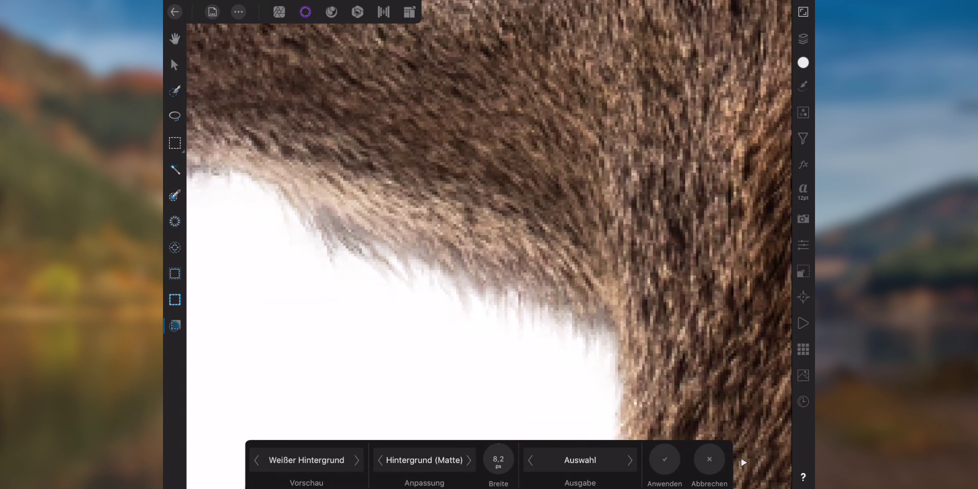
# Brush the throat fur edge softer and inspect the neck and antler edges.
pyautogui.moveTo(321, 203)
pyautogui.mouseDown()
pyautogui.moveTo(498, 291)
pyautogui.moveTo(609, 324)
pyautogui.mouseUp()
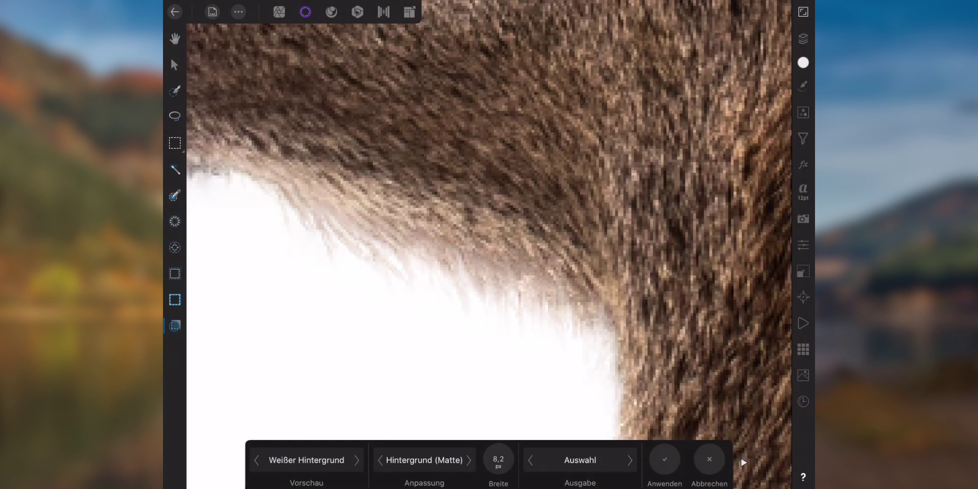
pyautogui.scroll(-5, 431, 222)
pyautogui.scroll(-2, 473, 298)
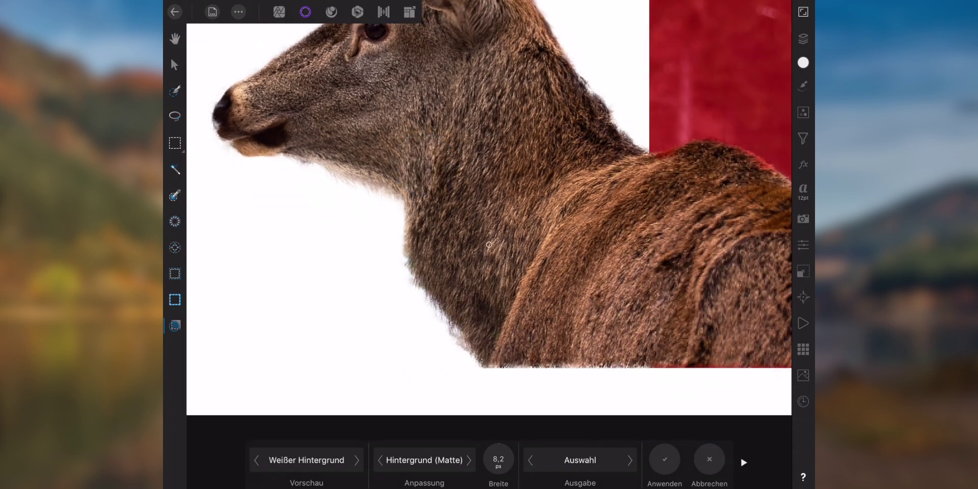
pyautogui.scroll(5, 452, 316)
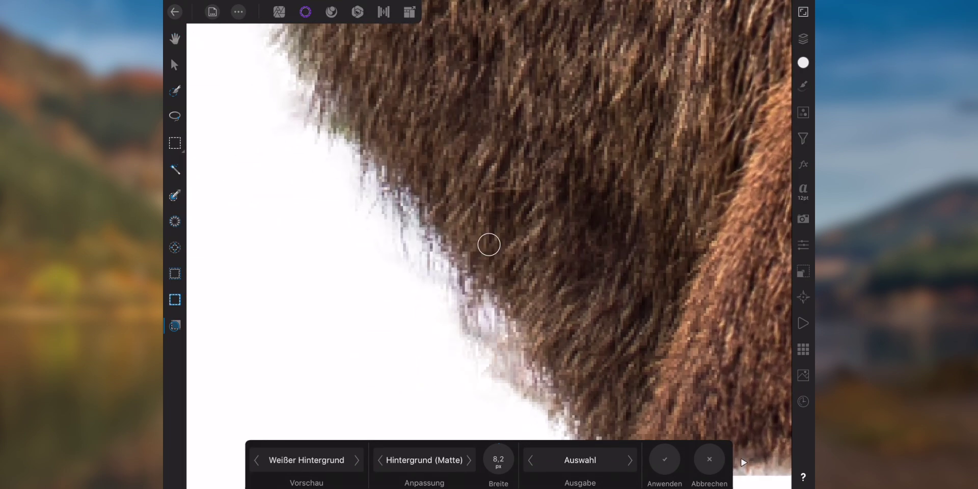
pyautogui.scroll(-3, 489, 245)
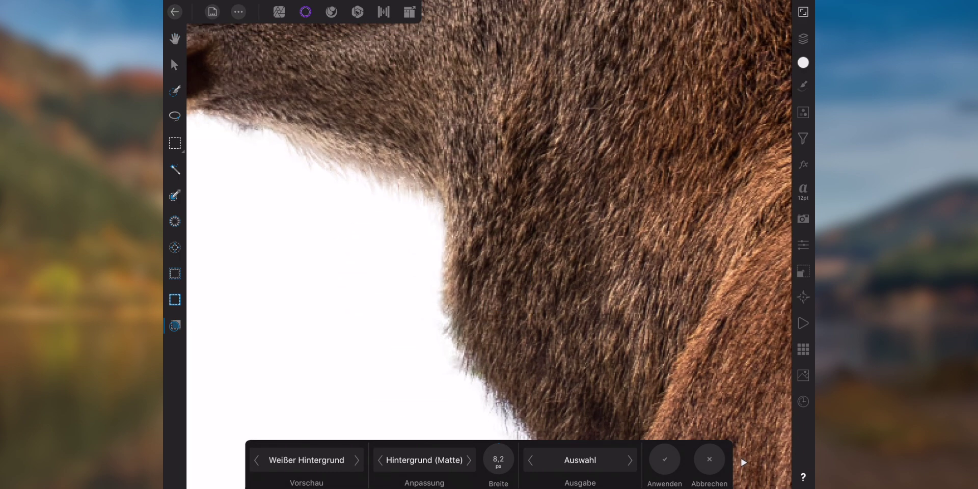
pyautogui.scroll(-5, 433, 157)
pyautogui.scroll(4, 501, 110)
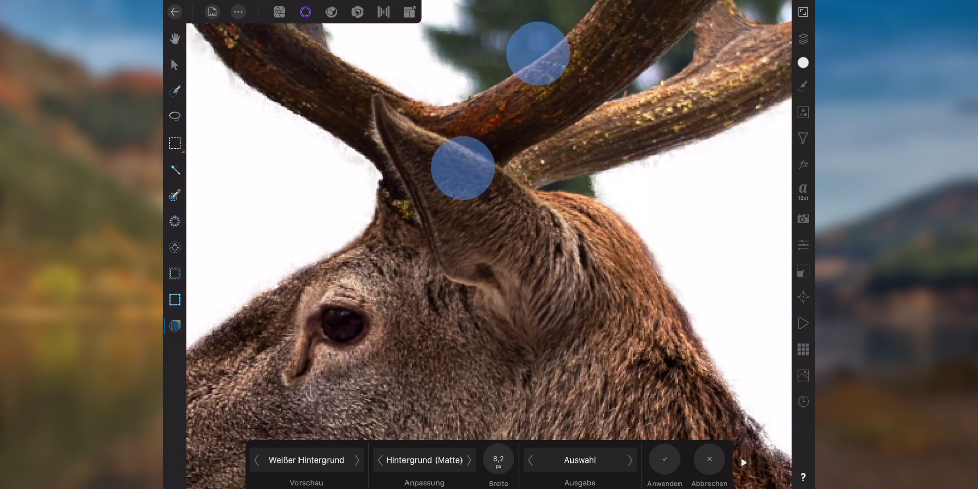
pyautogui.scroll(5, 501, 110)
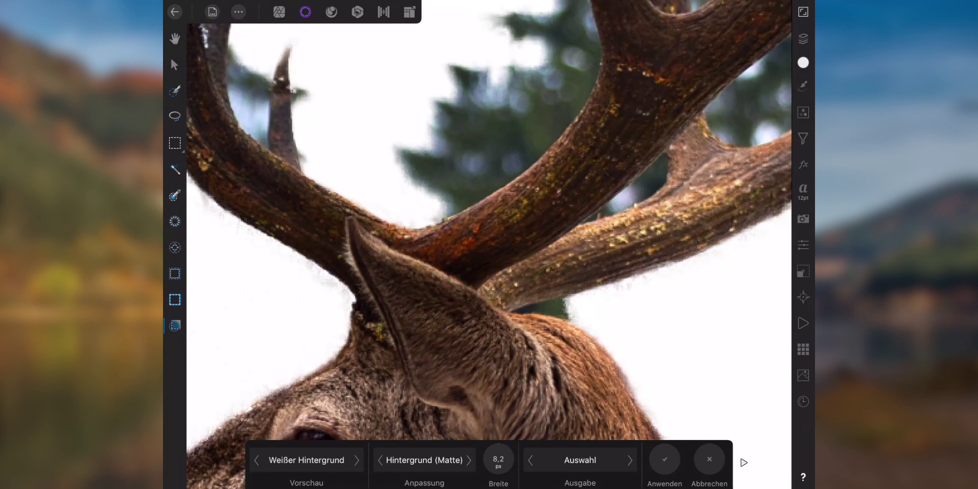
# Set the refine brush to Background and mark the area around the antlers.
pyautogui.click(467, 461)
pyautogui.click(468, 460)
pyautogui.moveTo(474, 80); pyautogui.dragTo(480, 104)
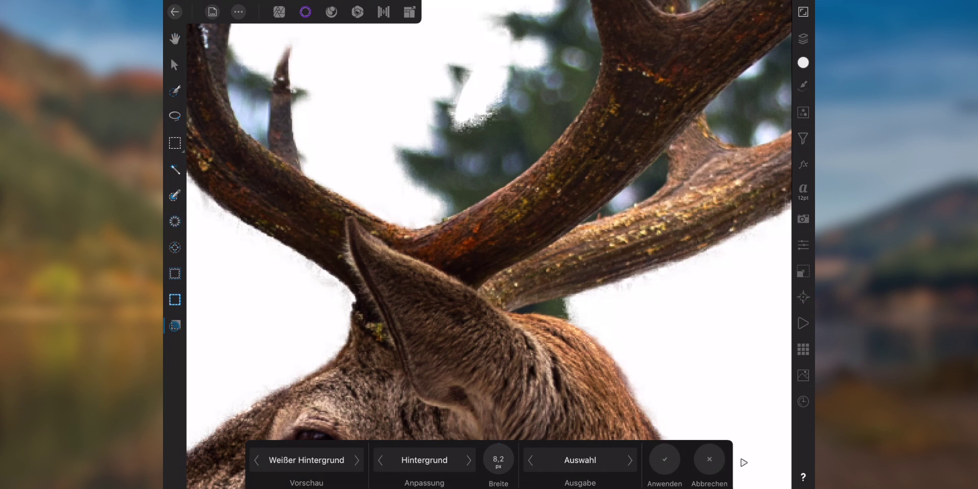
# Widen the brush to 58.4 px and clear the trees between the antlers as background.
pyautogui.moveTo(498, 460); pyautogui.dragTo(606, 430)
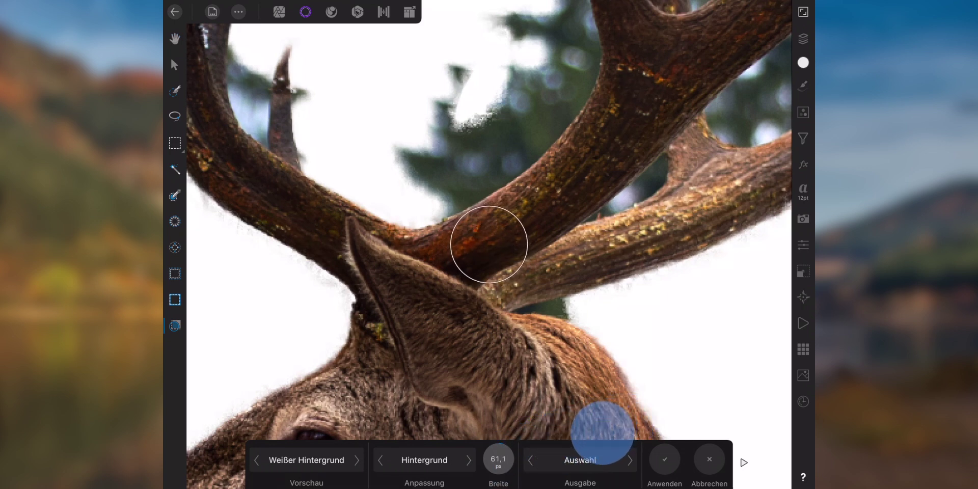
pyautogui.moveTo(607, 430); pyautogui.dragTo(594, 429)
pyautogui.moveTo(461, 82)
pyautogui.mouseDown()
pyautogui.moveTo(434, 168)
pyautogui.moveTo(552, 34)
pyautogui.mouseUp()
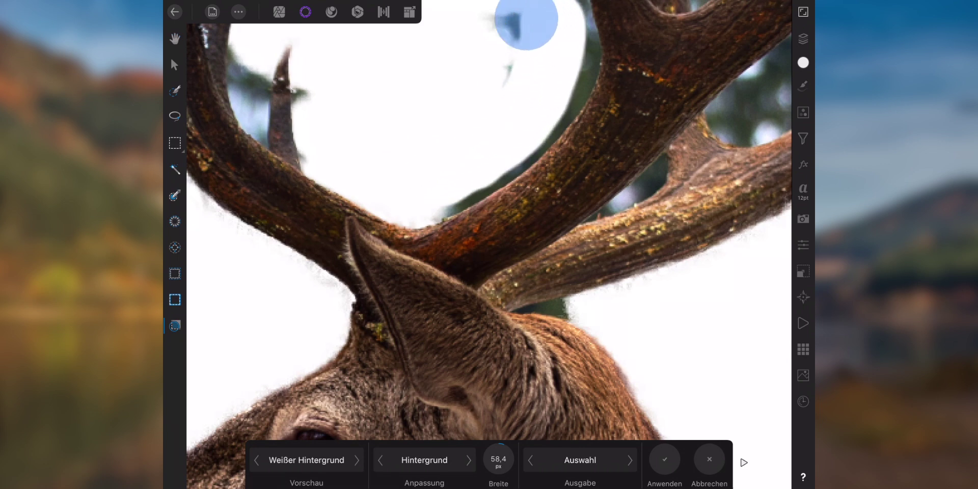
pyautogui.moveTo(553, 34); pyautogui.dragTo(500, 62)
pyautogui.click(421, 176)
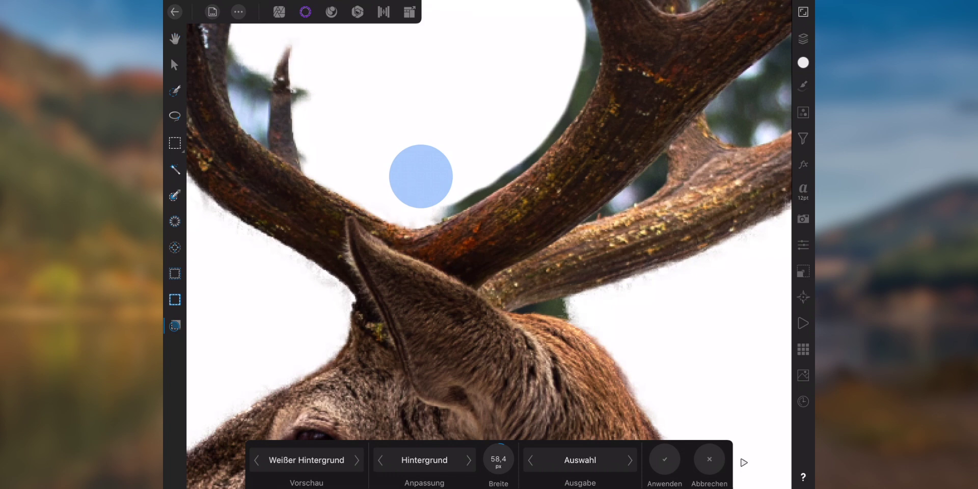
pyautogui.moveTo(421, 176); pyautogui.dragTo(417, 186)
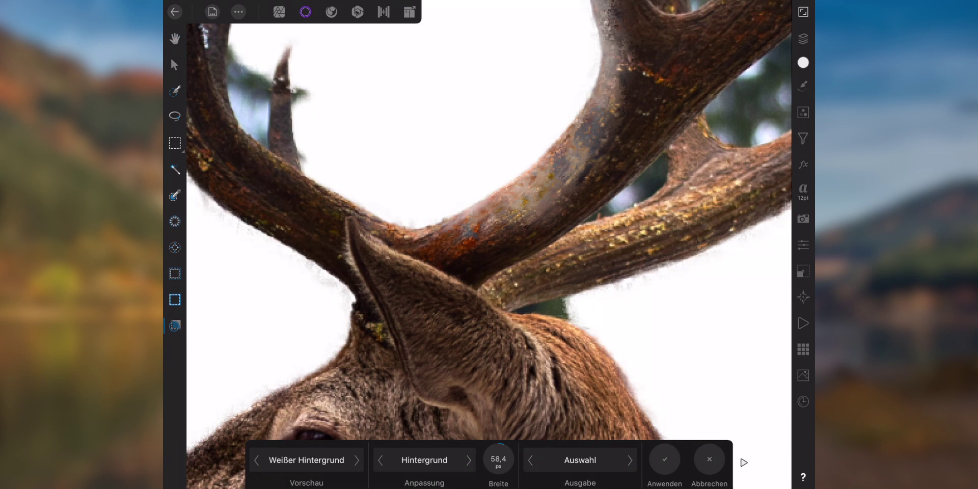
# Switch the brush to Foreground and refine the top antler edge.
pyautogui.click(469, 460)
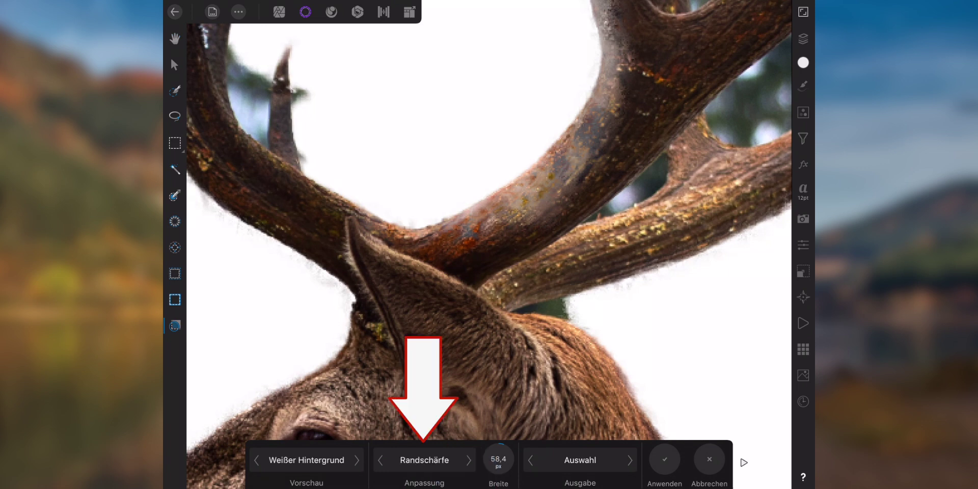
pyautogui.click(469, 460)
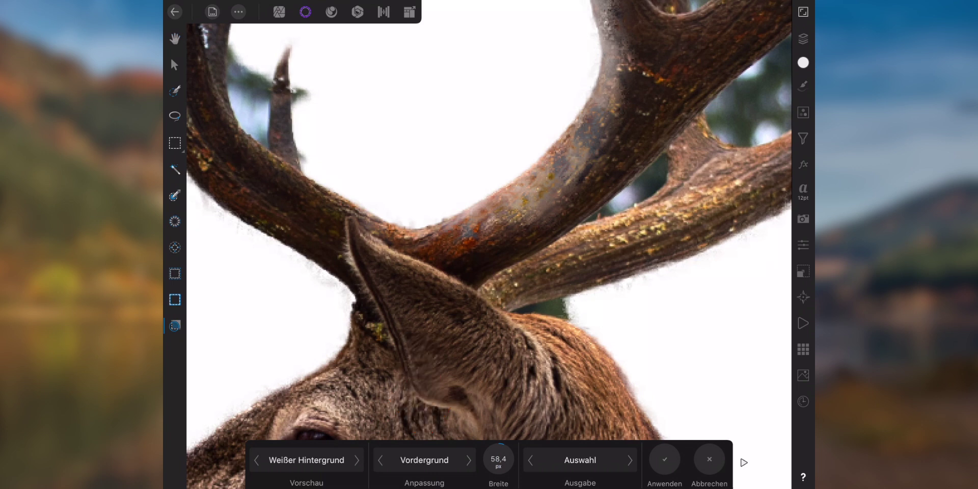
pyautogui.moveTo(628, 23)
pyautogui.mouseDown()
pyautogui.moveTo(516, 223)
pyautogui.moveTo(425, 278)
pyautogui.mouseUp()
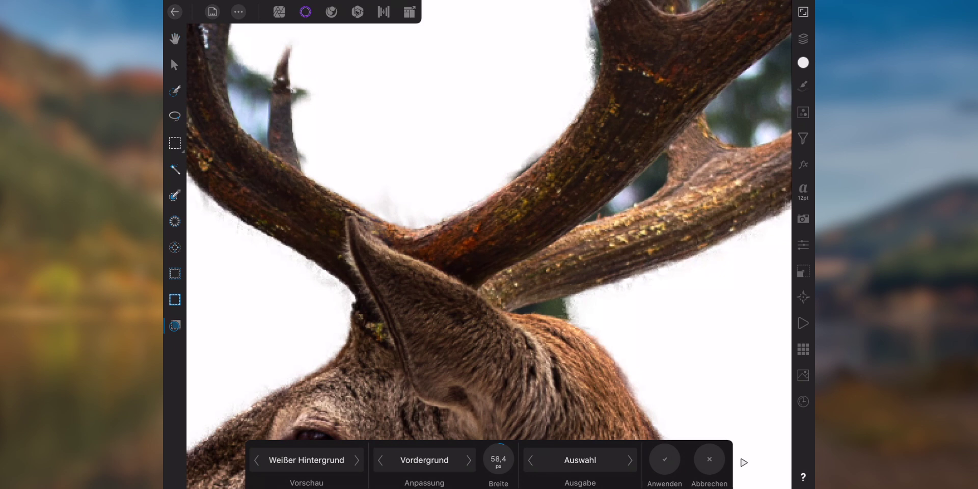
pyautogui.scroll(10, 484, 203)
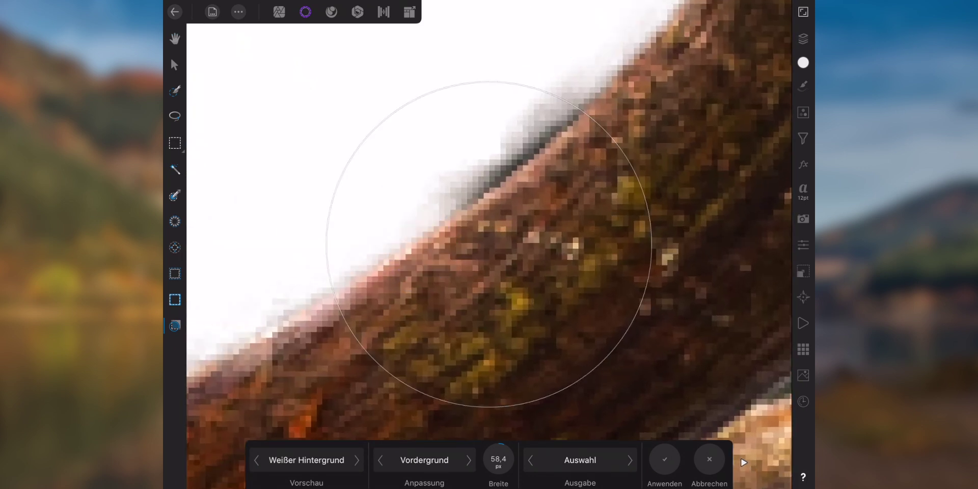
pyautogui.scroll(-10, 485, 204)
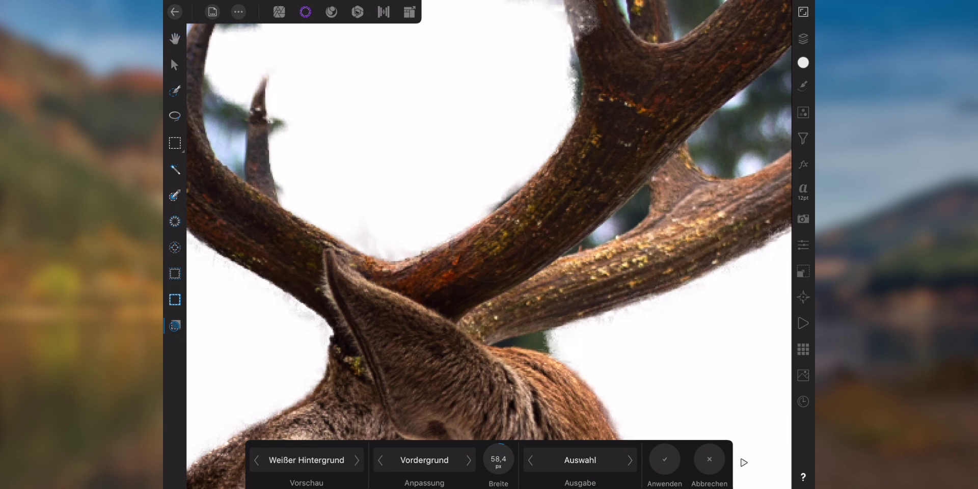
pyautogui.scroll(5, 255, 102)
# Mark the blue antler gap and patches near the tip as background with a fine brush.
pyautogui.click(428, 459)
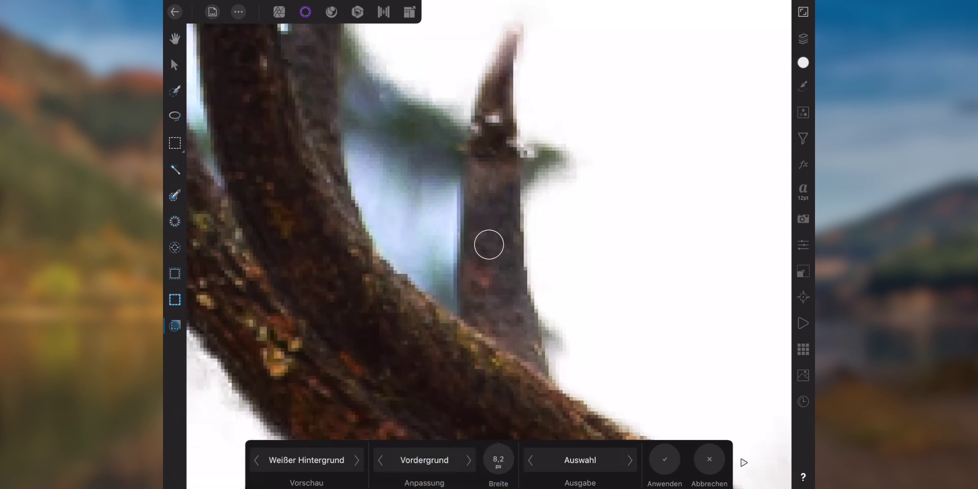
pyautogui.moveTo(427, 108)
pyautogui.mouseDown()
pyautogui.moveTo(409, 229)
pyautogui.moveTo(360, 76)
pyautogui.moveTo(436, 103)
pyautogui.moveTo(380, 79)
pyautogui.moveTo(407, 94)
pyautogui.mouseUp()
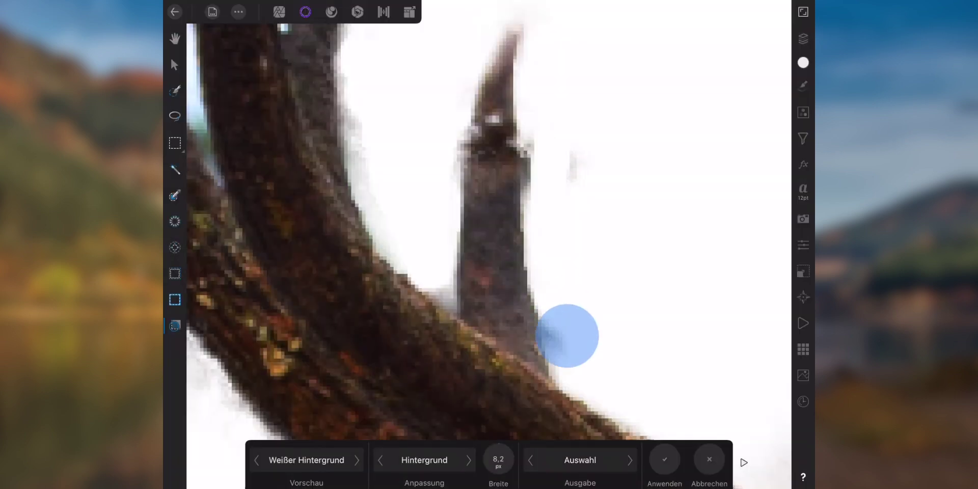
pyautogui.moveTo(568, 331); pyautogui.dragTo(569, 247)
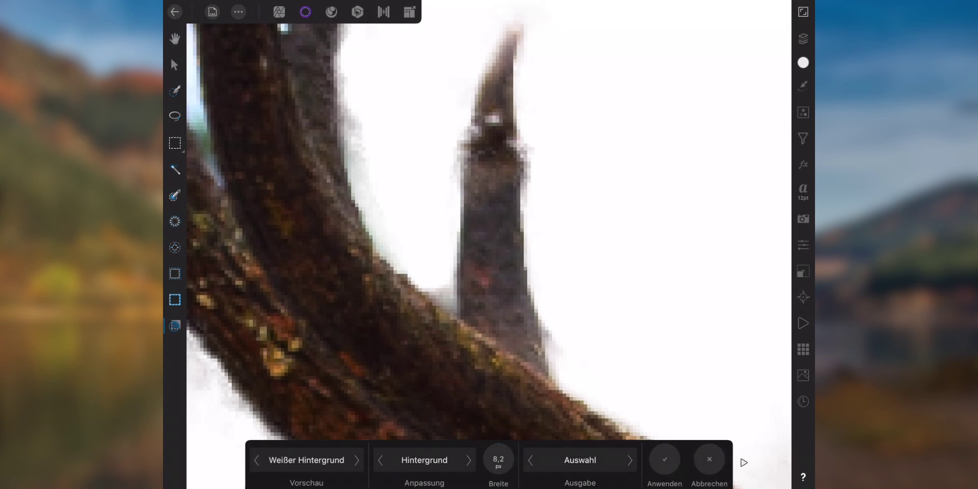
pyautogui.scroll(-5, 514, 224)
pyautogui.moveTo(601, 99); pyautogui.dragTo(625, 122)
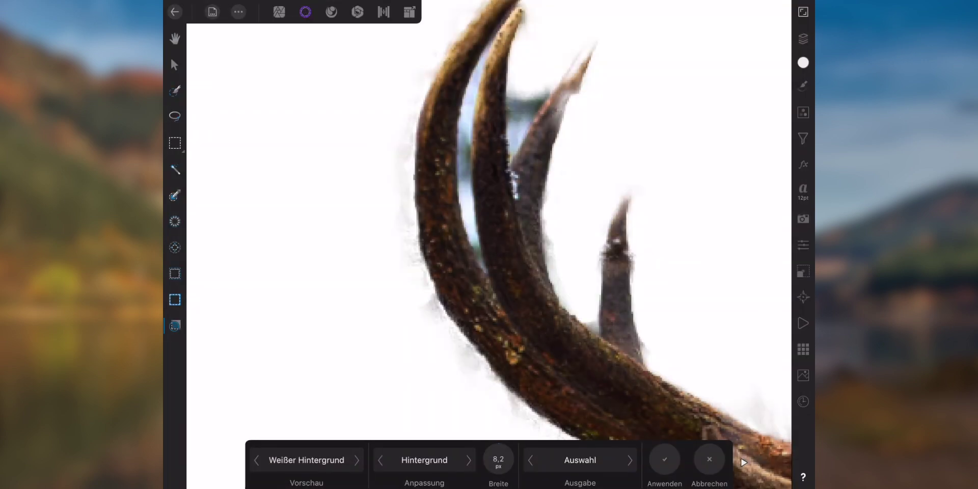
pyautogui.scroll(10, 567, 114)
# Clear the bluish-green background beside the branch and the gaps between branches.
pyautogui.moveTo(567, 115)
pyautogui.mouseDown()
pyautogui.moveTo(450, 115)
pyautogui.moveTo(422, 153)
pyautogui.mouseUp()
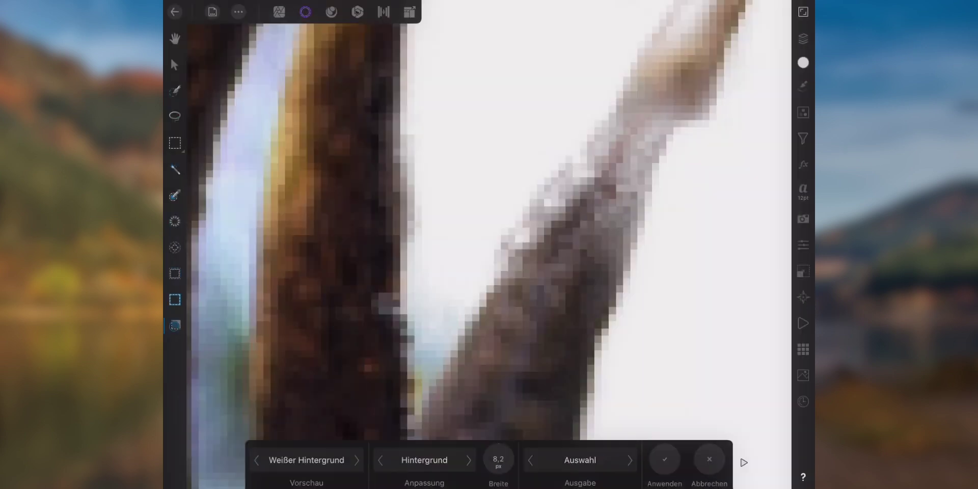
pyautogui.scroll(-10, 514, 245)
pyautogui.moveTo(535, 245)
pyautogui.mouseDown()
pyautogui.moveTo(474, 295)
pyautogui.moveTo(534, 264)
pyautogui.moveTo(560, 346)
pyautogui.mouseUp()
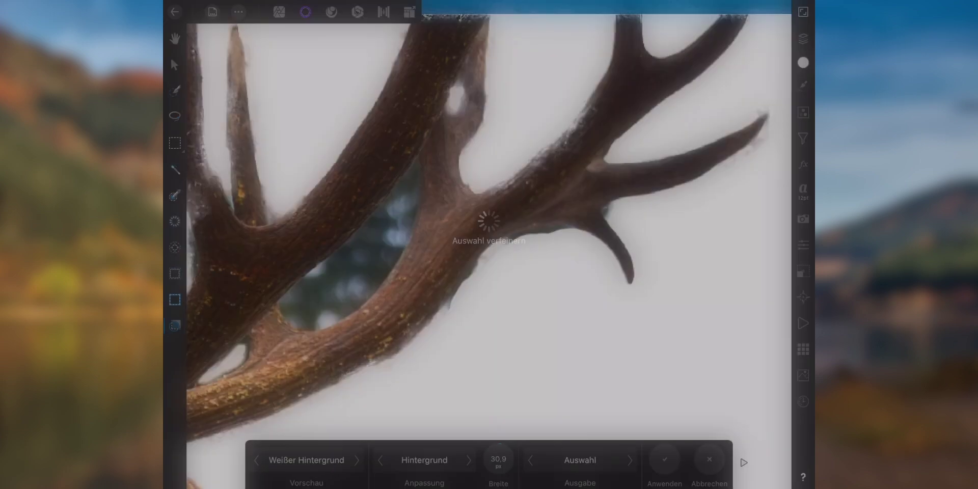
pyautogui.scroll(5, 438, 244)
pyautogui.moveTo(647, 148)
pyautogui.mouseDown()
pyautogui.moveTo(540, 270)
pyautogui.moveTo(586, 274)
pyautogui.mouseUp()
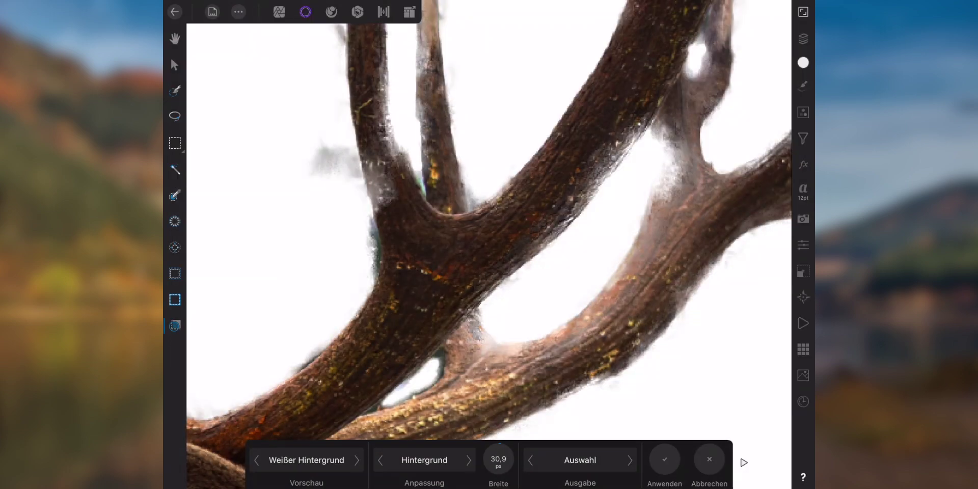
# Restore the left and upper-right antler branches as foreground with a 15 px brush.
pyautogui.click(468, 460)
pyautogui.moveTo(498, 460); pyautogui.dragTo(458, 464)
pyautogui.moveTo(662, 199)
pyautogui.mouseDown()
pyautogui.moveTo(682, 157)
pyautogui.moveTo(595, 323)
pyautogui.moveTo(690, 264)
pyautogui.moveTo(744, 190)
pyautogui.mouseUp()
pyautogui.press('Tab')
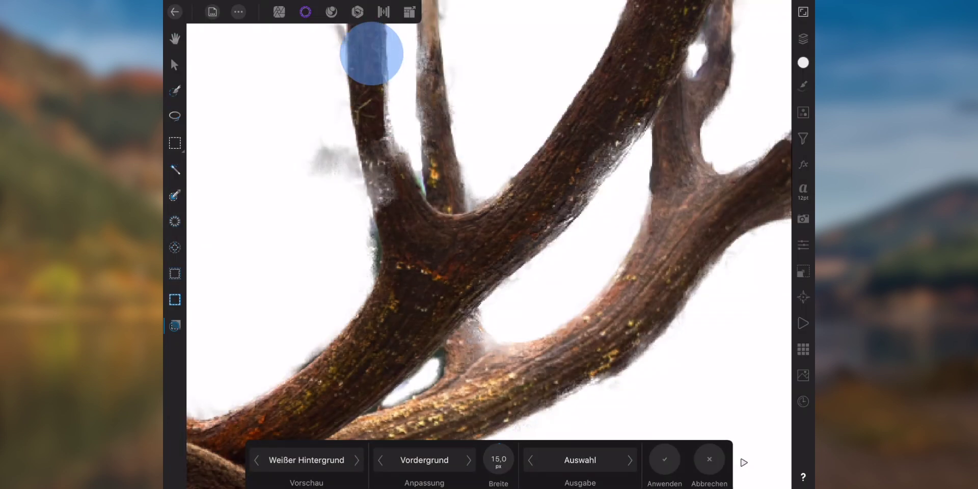
pyautogui.moveTo(371, 53)
pyautogui.mouseDown()
pyautogui.moveTo(384, 192)
pyautogui.moveTo(436, 243)
pyautogui.mouseUp()
pyautogui.moveTo(421, 55)
pyautogui.mouseDown()
pyautogui.moveTo(543, 164)
pyautogui.moveTo(633, 94)
pyautogui.mouseUp()
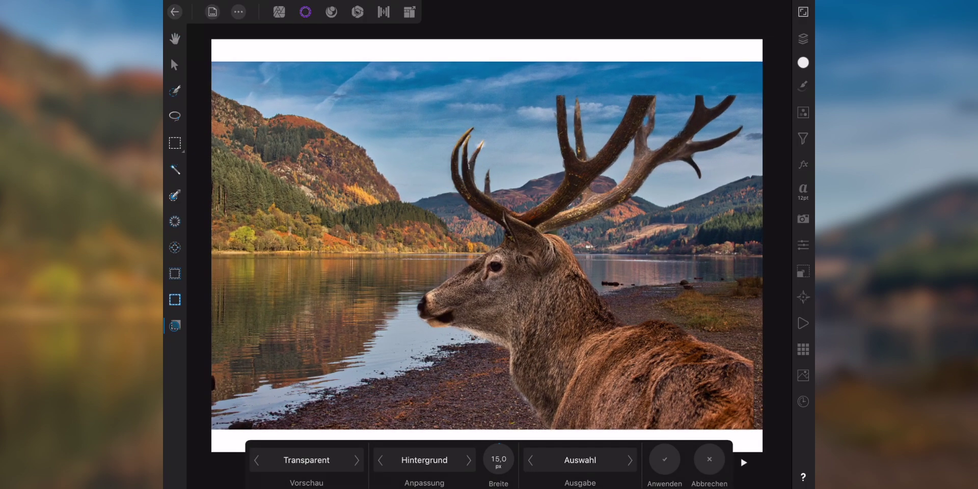
# Preview the stag selection in Black and White and zoom around the antler and fur edges.
pyautogui.click(357, 460)
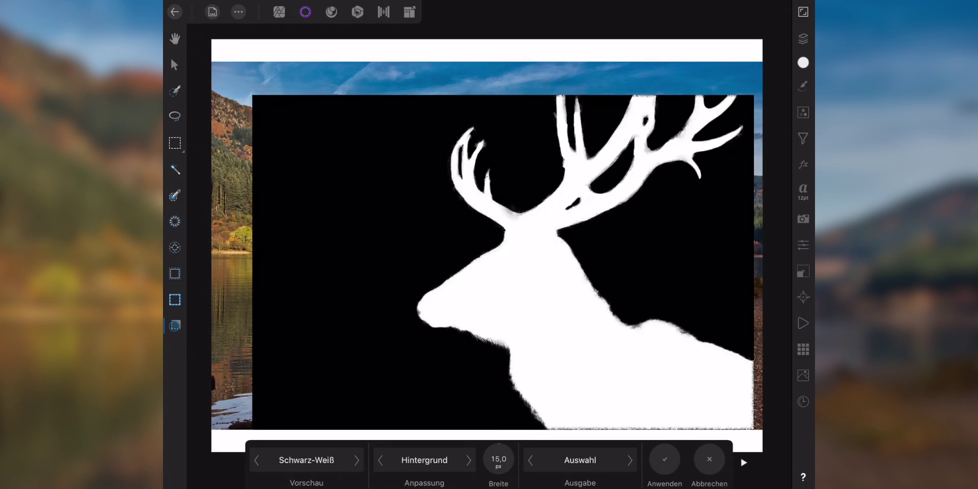
pyautogui.scroll(5, 453, 280)
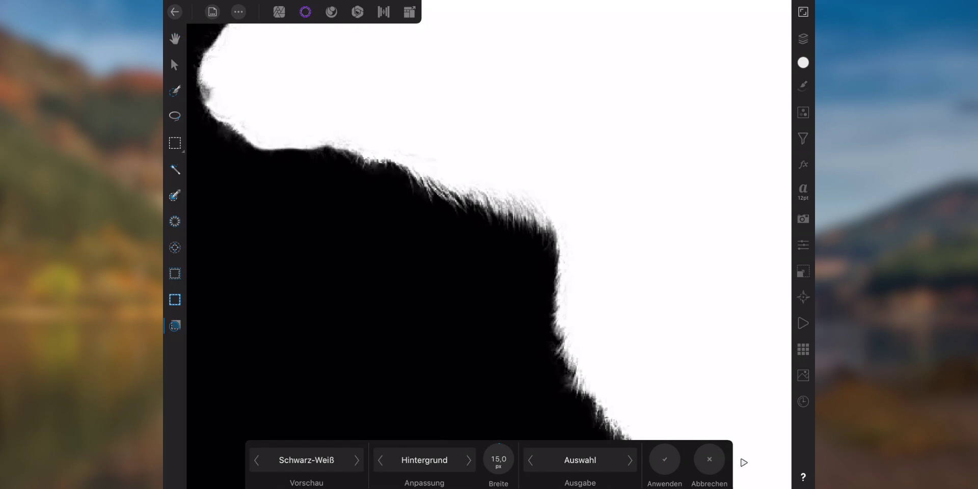
pyautogui.scroll(-5, 502, 251)
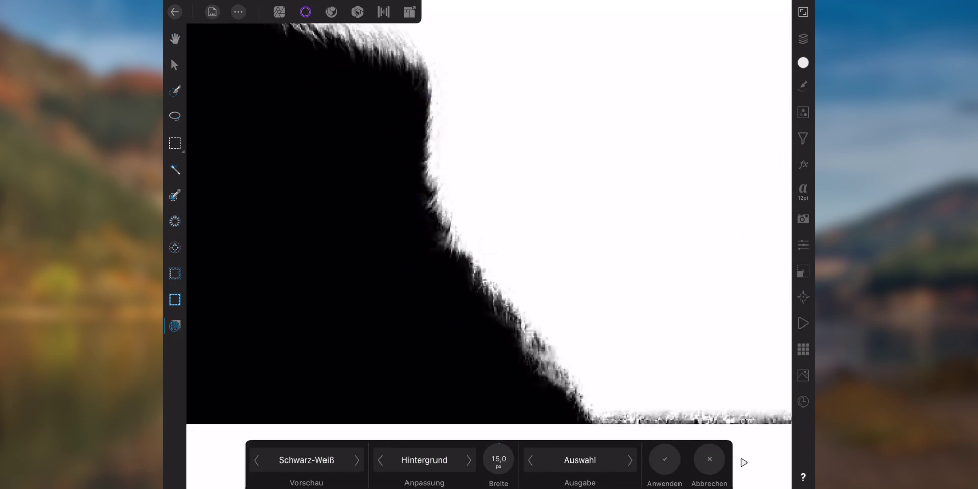
pyautogui.scroll(-5, 501, 244)
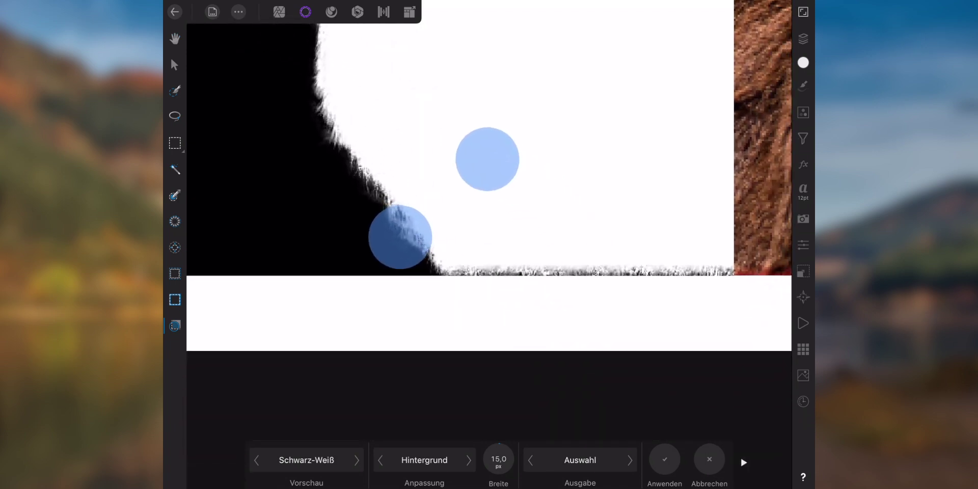
pyautogui.scroll(-5, 424, 235)
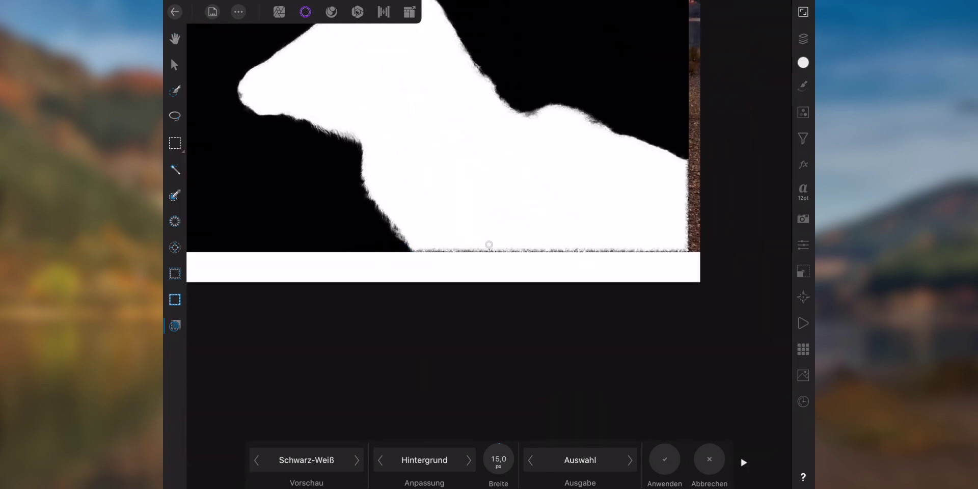
pyautogui.scroll(3, 384, 229)
pyautogui.scroll(-5, 497, 308)
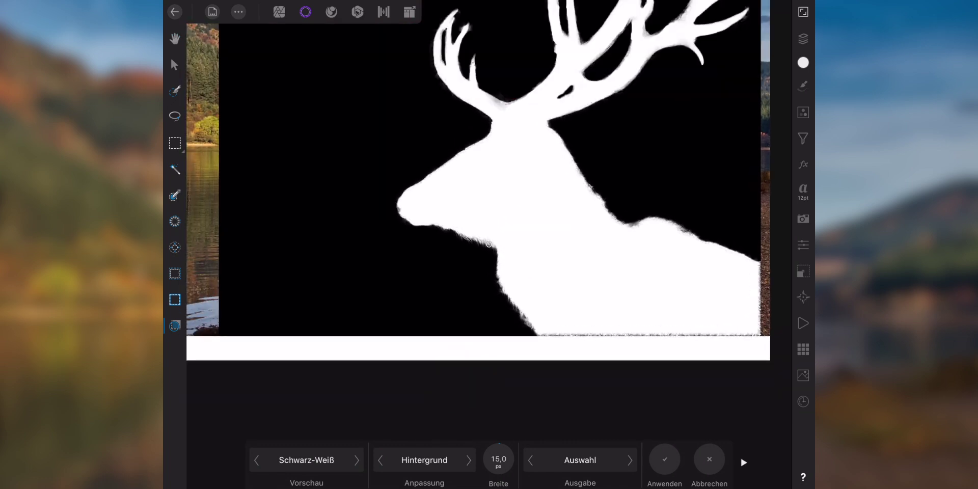
pyautogui.scroll(3, 408, 209)
pyautogui.scroll(2, 408, 249)
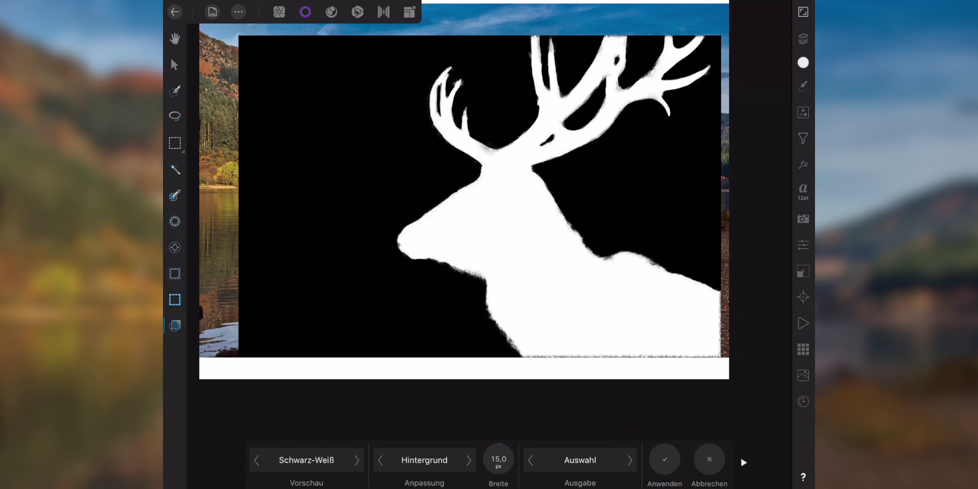
# Set the refinement output to a new layer with mask.
pyautogui.click(630, 460)
pyautogui.click(630, 460)
pyautogui.click(630, 460)
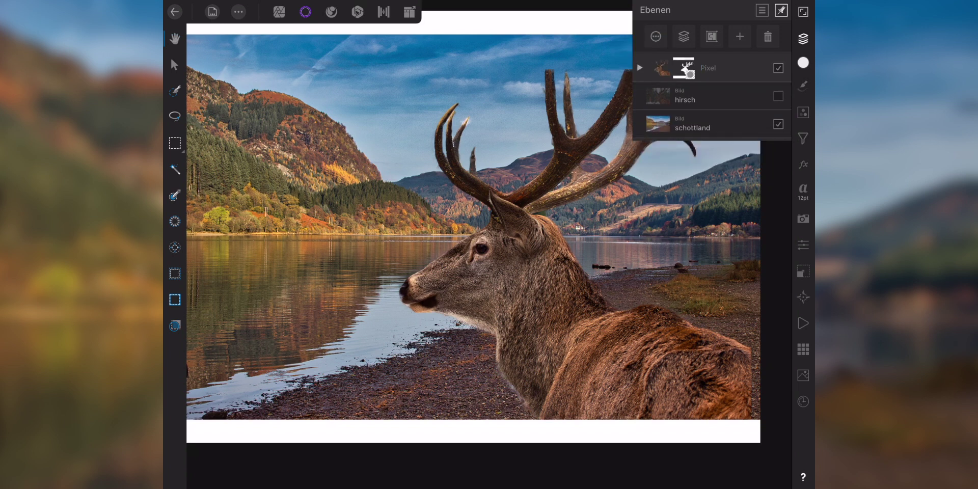
# Keep the original hirsch layer hidden and select the masked Pixel deer layer.
pyautogui.click(779, 96)
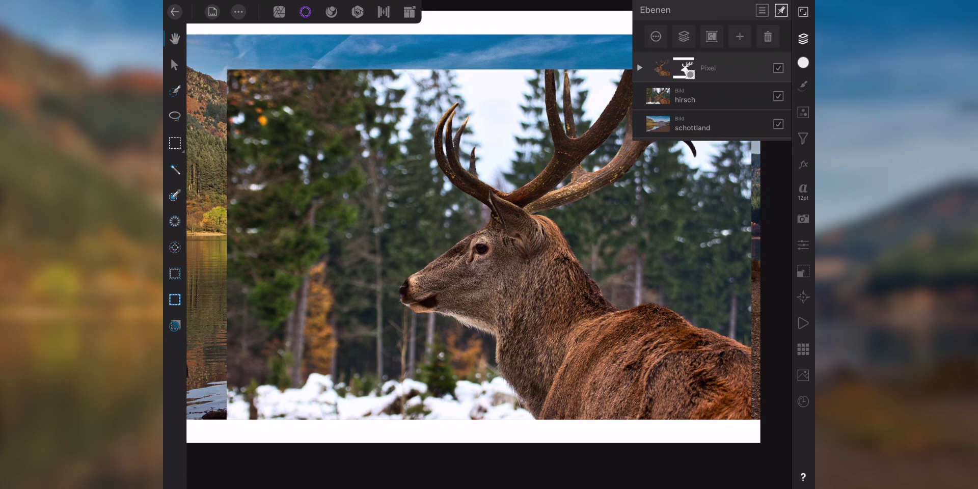
pyautogui.click(778, 95)
pyautogui.click(639, 68)
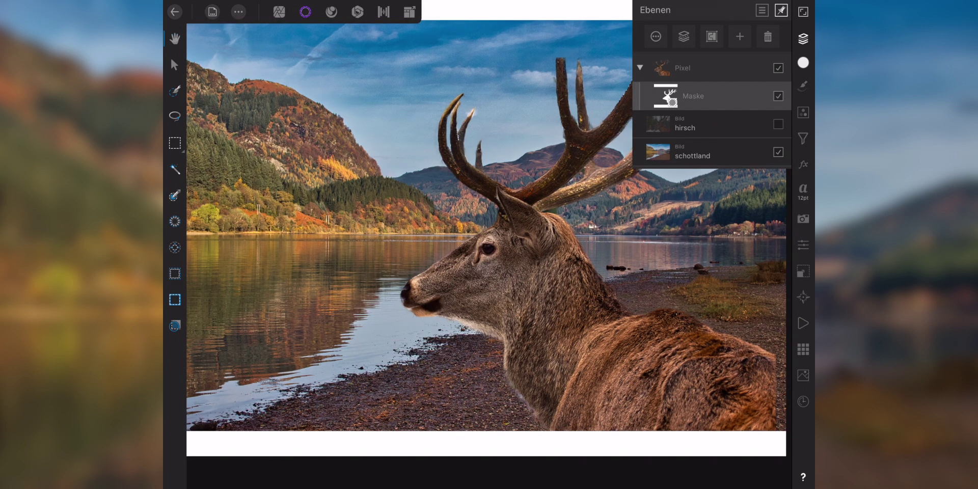
pyautogui.click(713, 68)
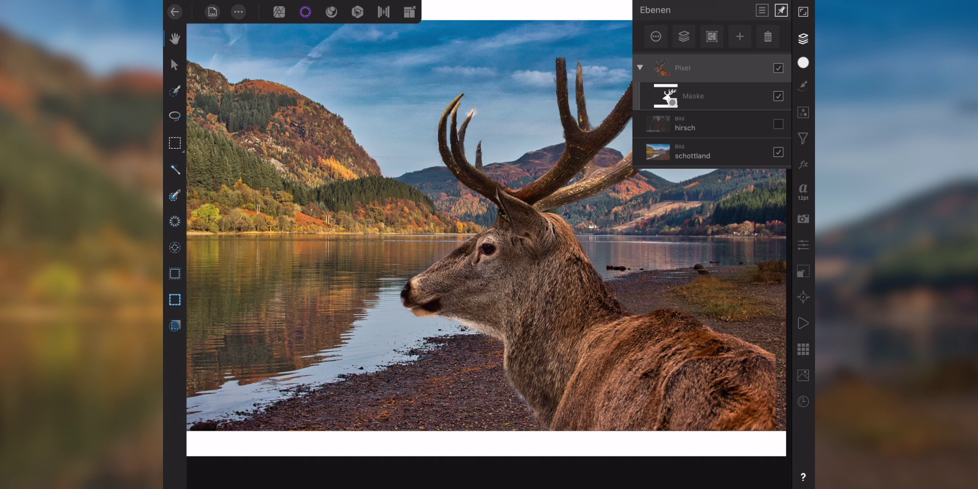
# Move the deer cutout into position on the lake, keeping its original size.
pyautogui.click(175, 65)
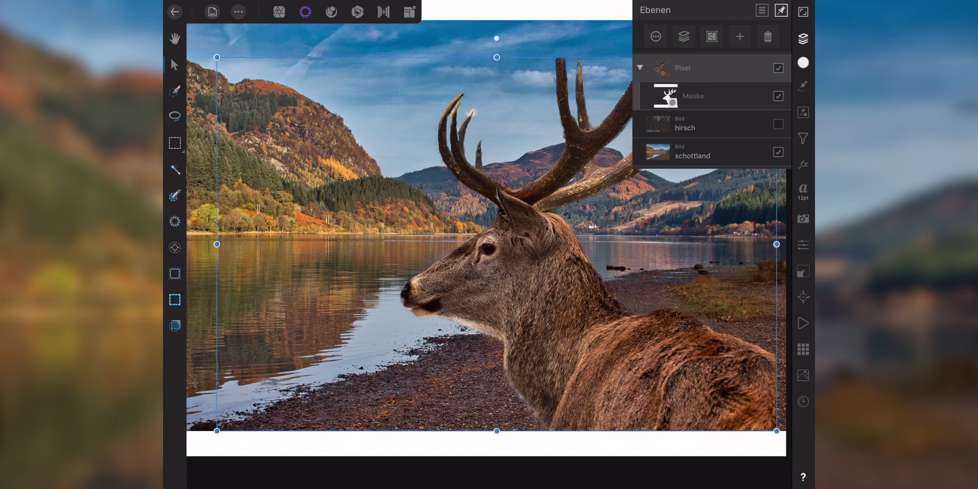
pyautogui.moveTo(484, 237)
pyautogui.mouseDown()
pyautogui.moveTo(452, 273)
pyautogui.moveTo(498, 246)
pyautogui.moveTo(461, 212)
pyautogui.mouseUp()
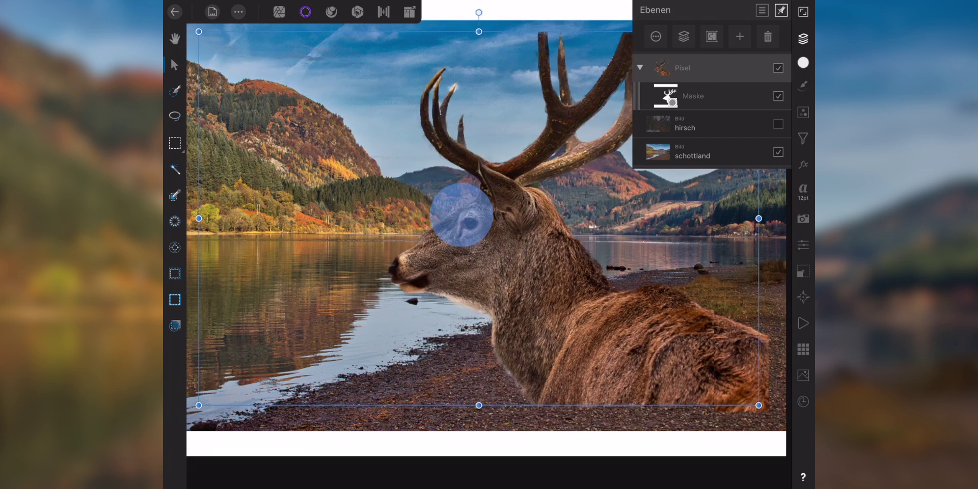
pyautogui.scroll(-3, 365, 222)
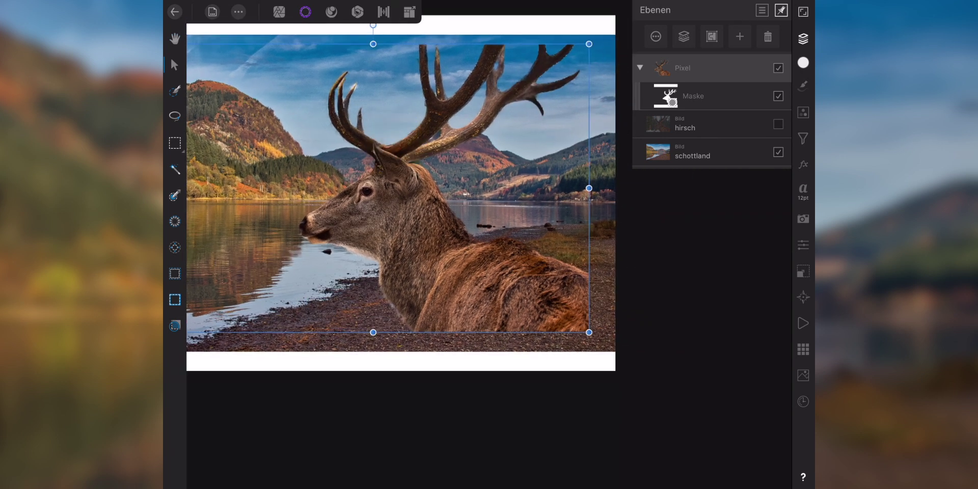
pyautogui.click(804, 39)
pyautogui.moveTo(418, 239); pyautogui.dragTo(444, 259)
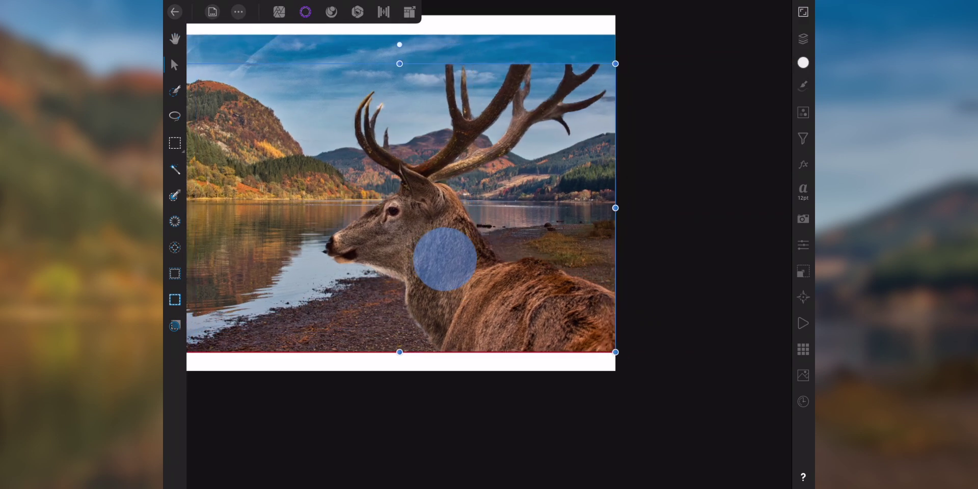
pyautogui.scroll(3, 357, 313)
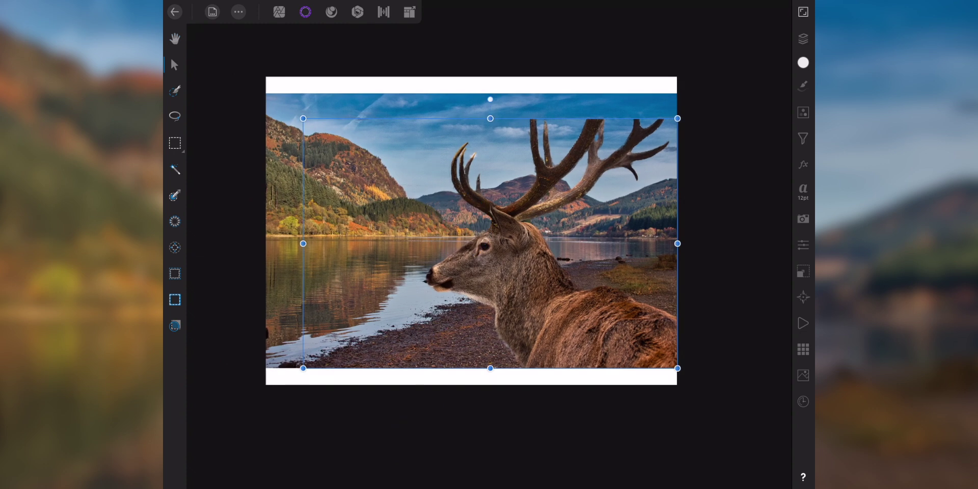
pyautogui.moveTo(304, 119); pyautogui.dragTo(262, 72)
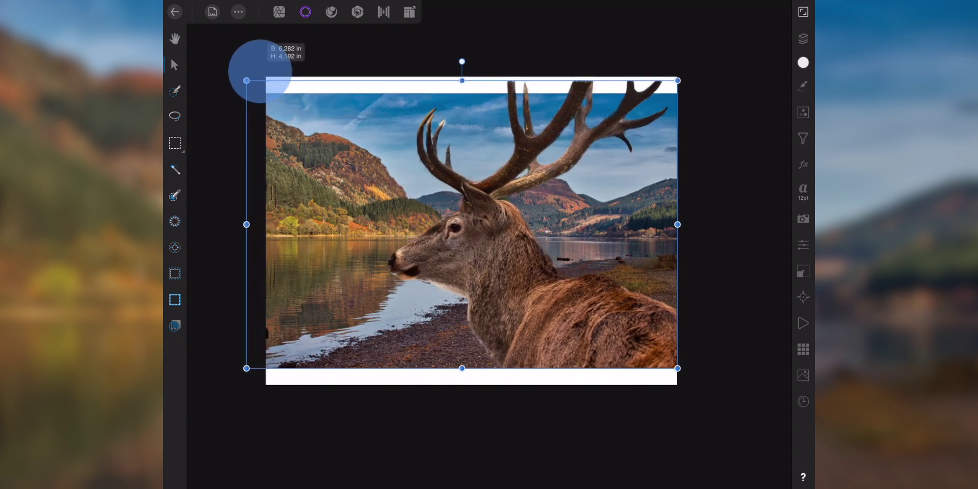
pyautogui.moveTo(262, 72); pyautogui.dragTo(267, 84)
# Deselect the deer layer and return to the Photo persona.
pyautogui.hotkey('ctrl', 'd')
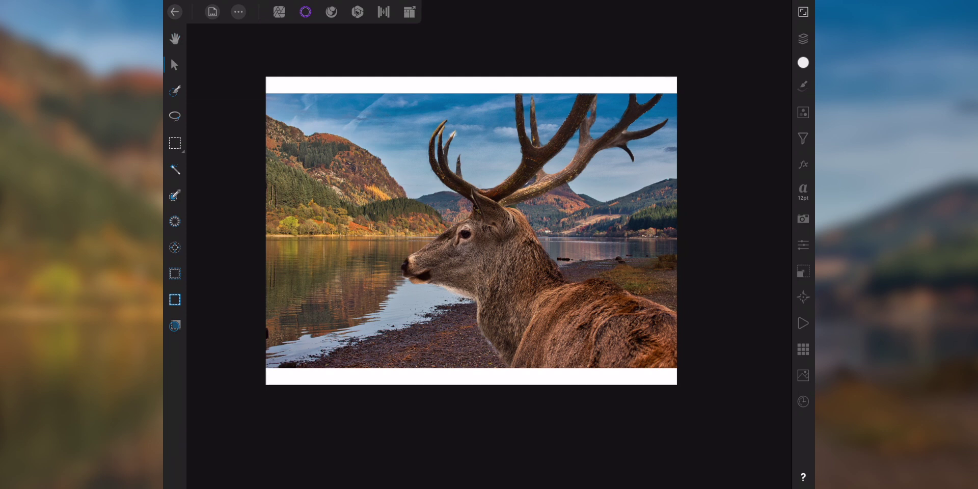
pyautogui.scroll(5, 511, 204)
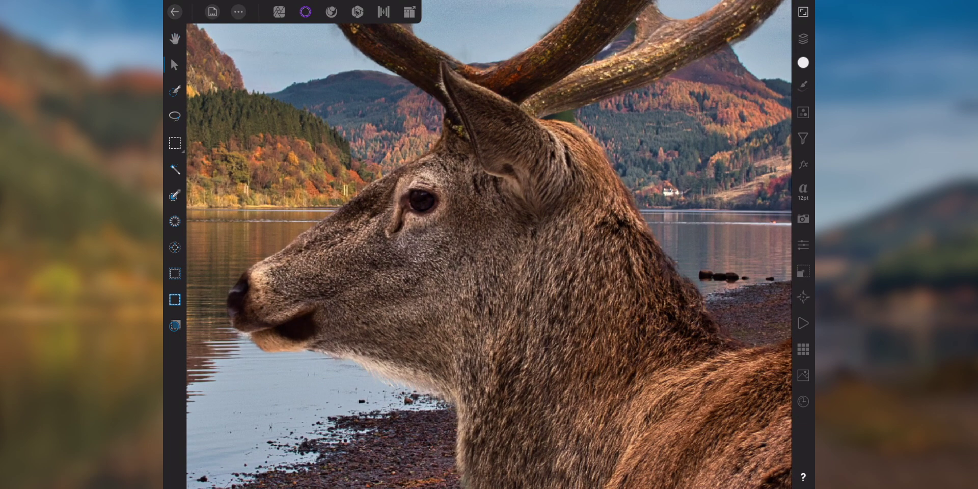
pyautogui.scroll(-5, 514, 191)
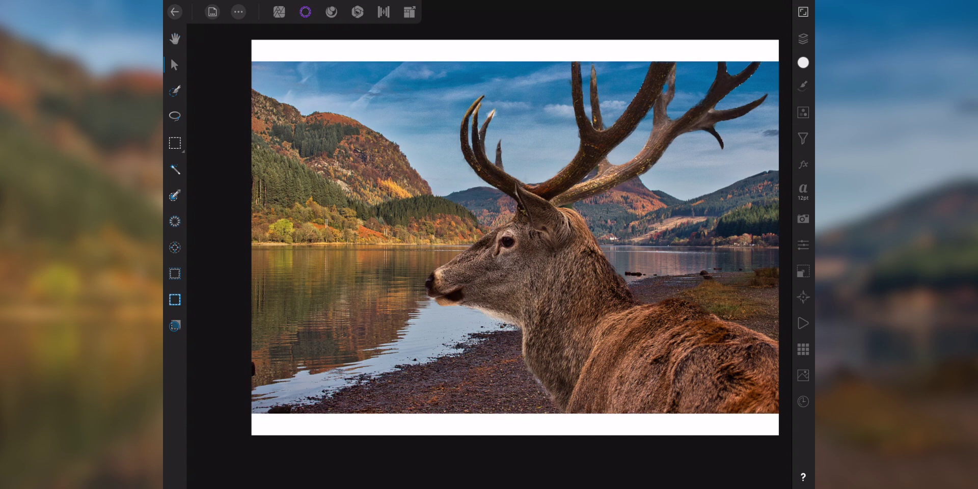
pyautogui.click(279, 12)
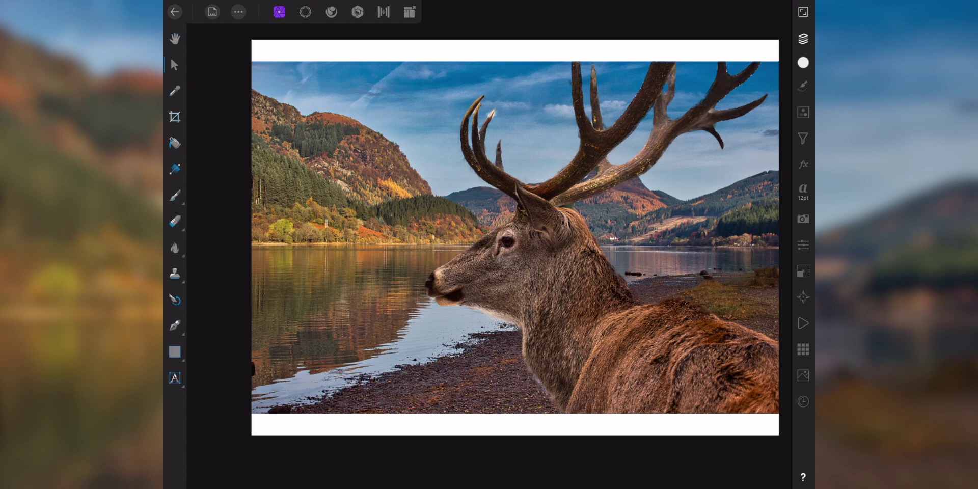
# Crop the top and bottom white strips to the photo edges and apply with Anwenden.
pyautogui.click(174, 117)
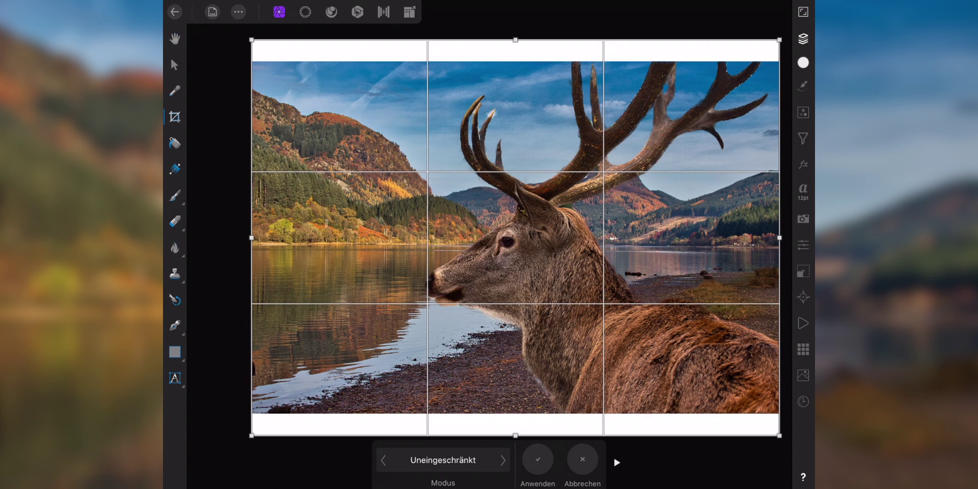
pyautogui.moveTo(515, 40); pyautogui.dragTo(516, 63)
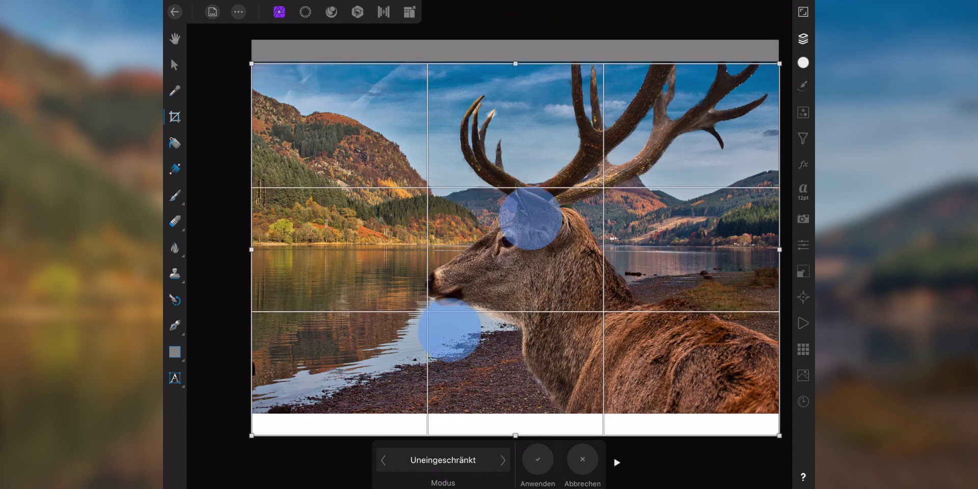
pyautogui.scroll(-5, 490, 274)
pyautogui.moveTo(476, 335); pyautogui.dragTo(477, 310)
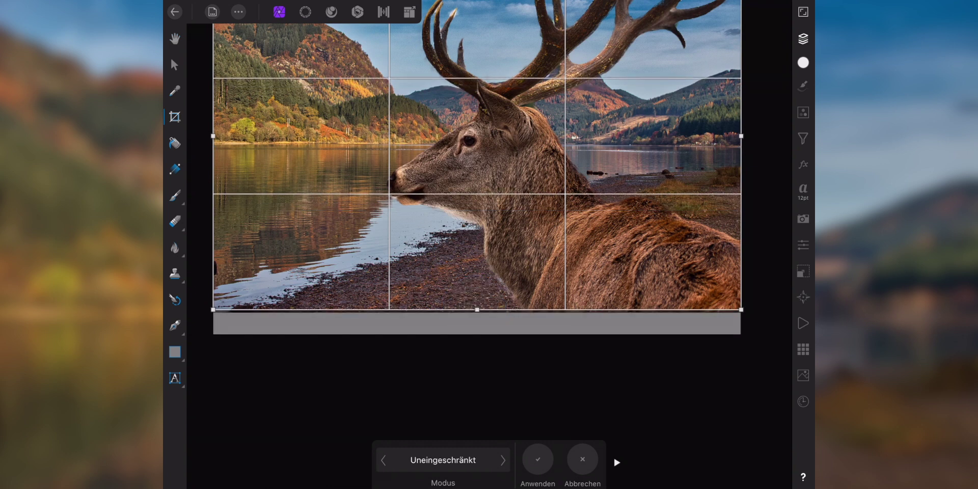
pyautogui.click(538, 459)
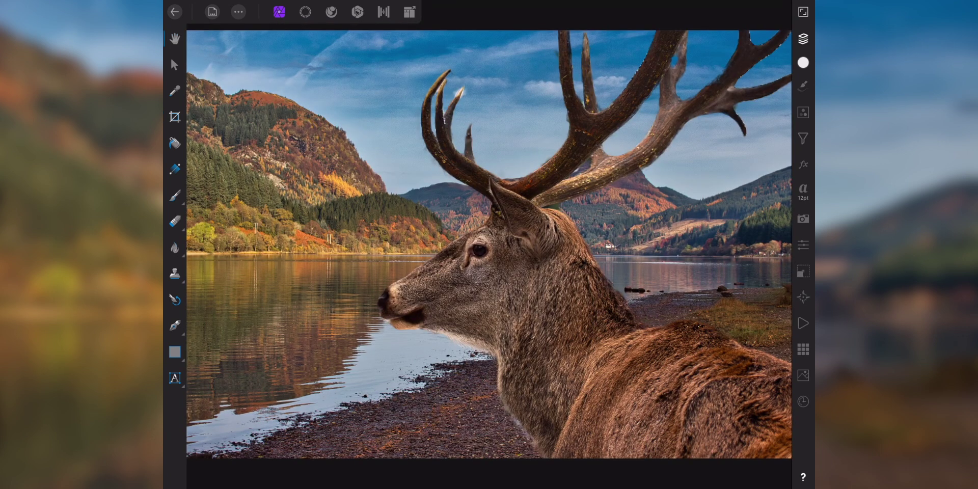
pyautogui.scroll(-3, 359, 199)
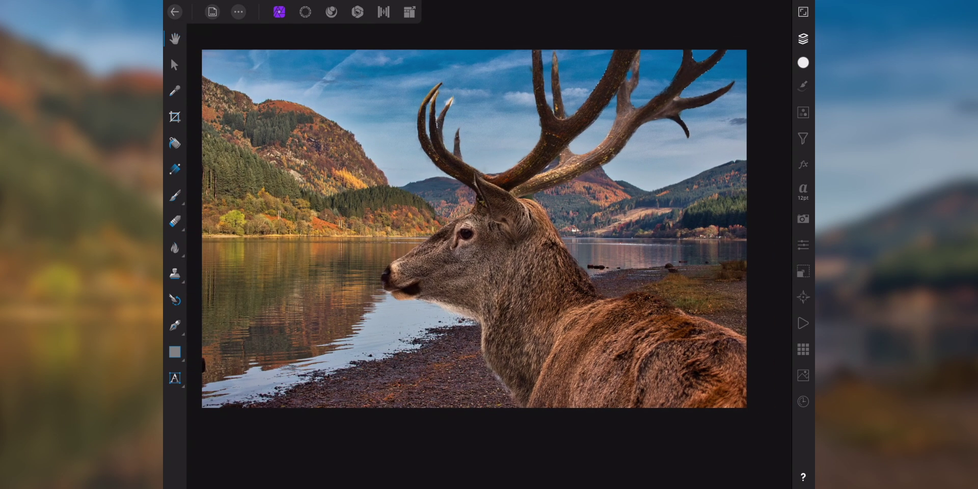
# Select the schottland layer and filter the list to the Unschärfen category.
pyautogui.click(802, 38)
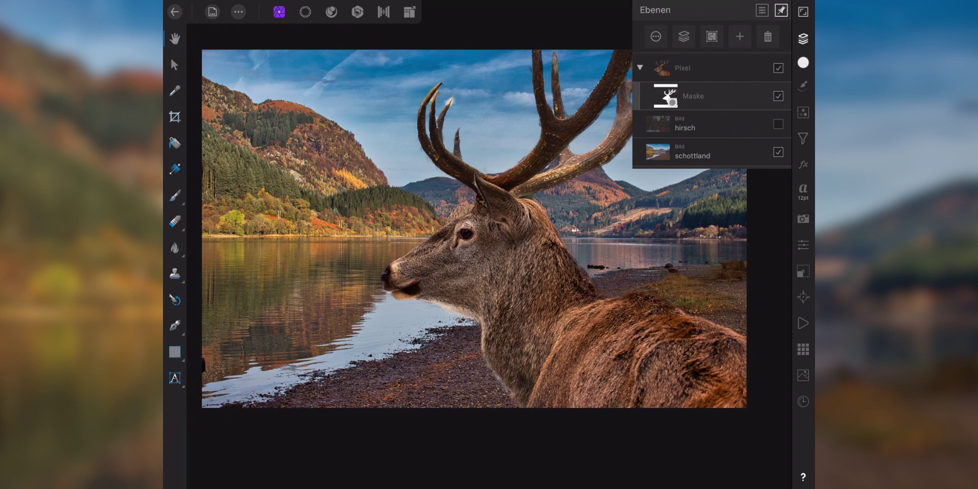
pyautogui.click(703, 152)
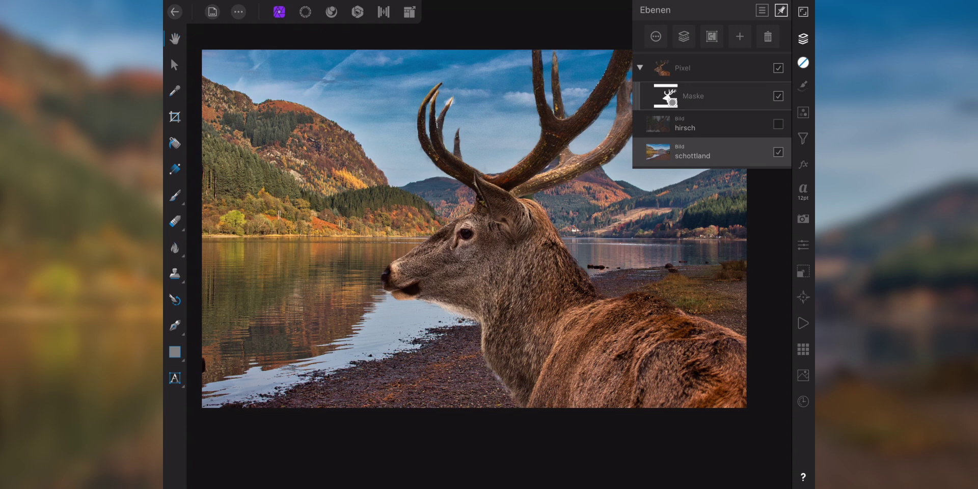
pyautogui.click(803, 138)
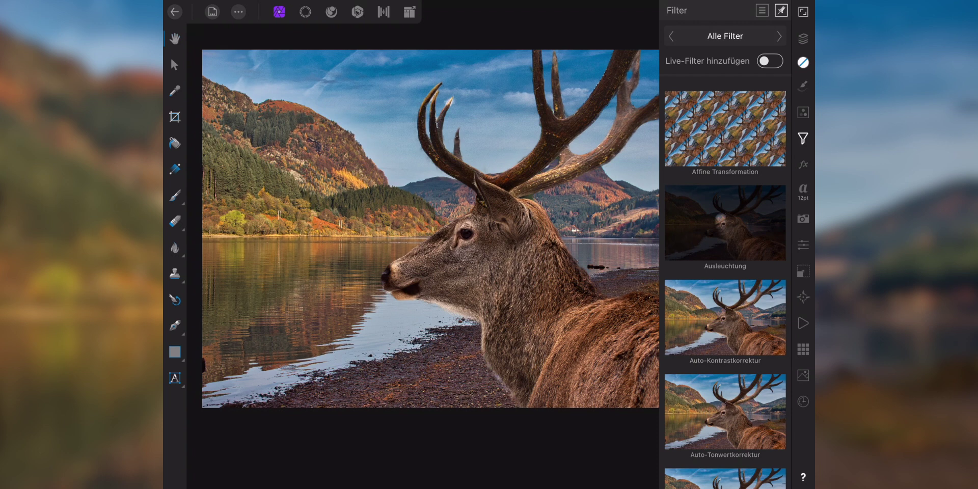
pyautogui.click(725, 35)
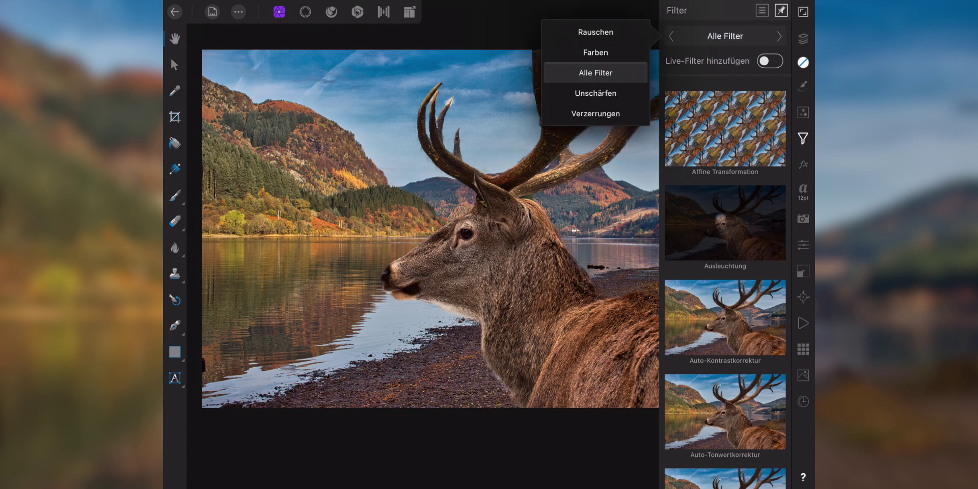
pyautogui.moveTo(626, 99)
pyautogui.mouseDown()
pyautogui.moveTo(634, 131)
pyautogui.moveTo(636, 79)
pyautogui.mouseUp()
pyautogui.click(636, 79)
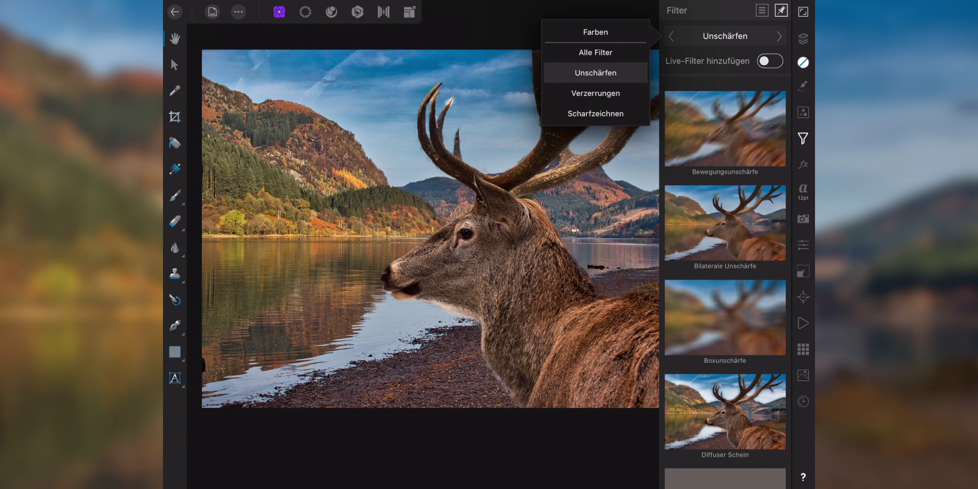
# Enable Live-Filter and add an Objektivunschärfe lens blur to the landscape.
pyautogui.click(770, 61)
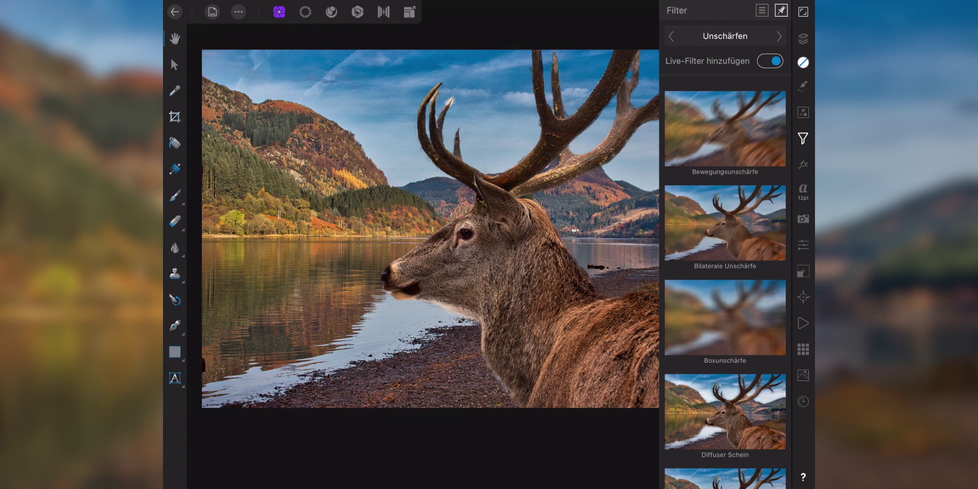
pyautogui.scroll(-5, 738, 227)
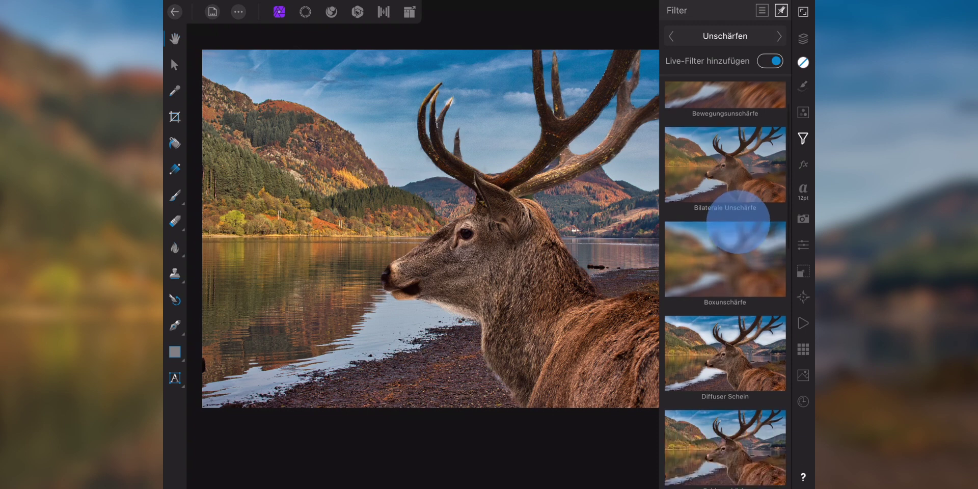
pyautogui.scroll(-3, 760, 216)
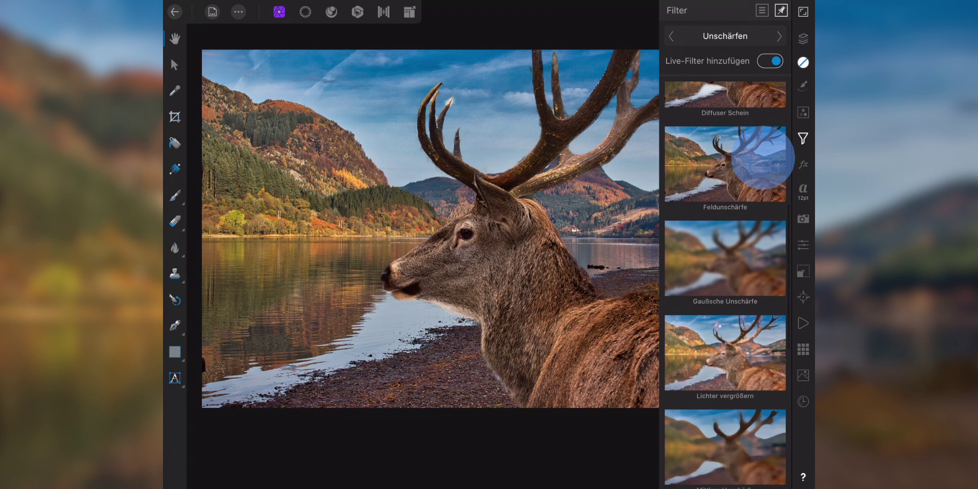
pyautogui.scroll(-3, 760, 219)
pyautogui.scroll(-2, 760, 218)
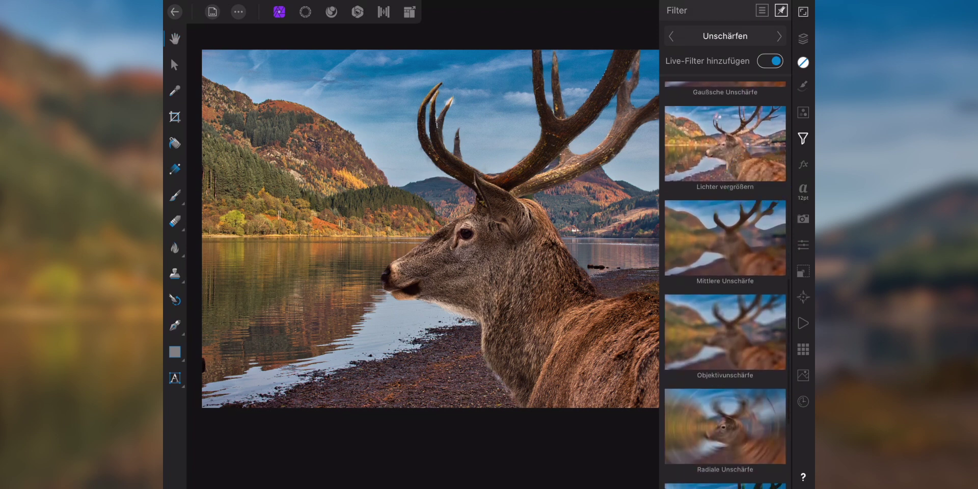
pyautogui.click(725, 274)
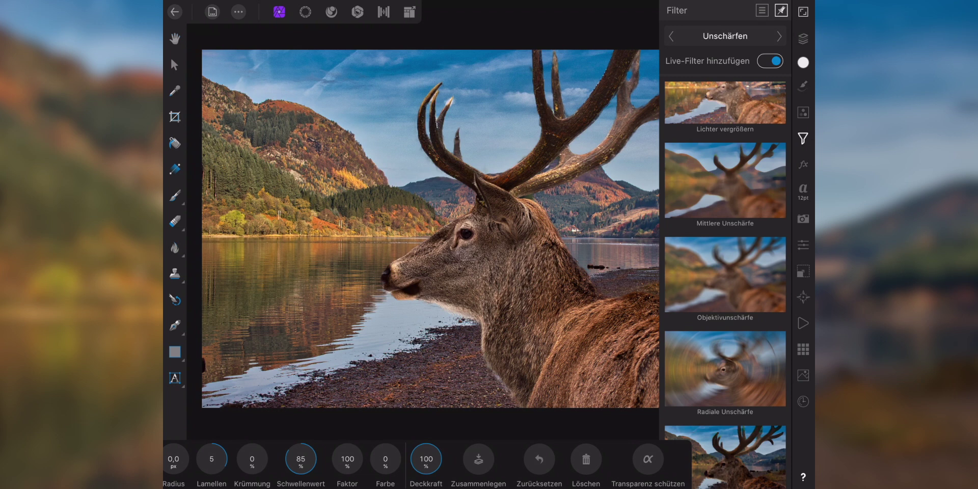
# Set the lens blur to radius 27.3 px, 7 Lamellen, with Transparenz schützen on.
pyautogui.click(803, 139)
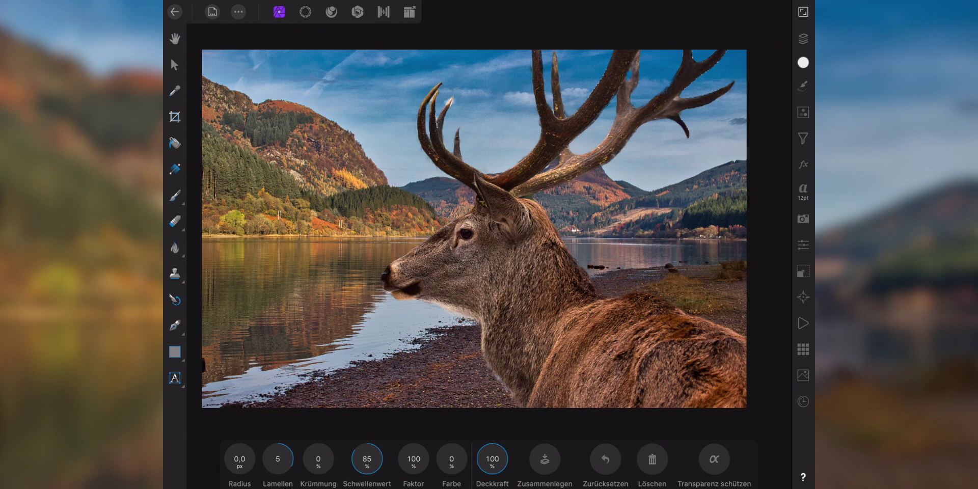
pyautogui.moveTo(239, 458)
pyautogui.mouseDown()
pyautogui.moveTo(398, 433)
pyautogui.moveTo(573, 423)
pyautogui.moveTo(294, 431)
pyautogui.moveTo(363, 419)
pyautogui.mouseUp()
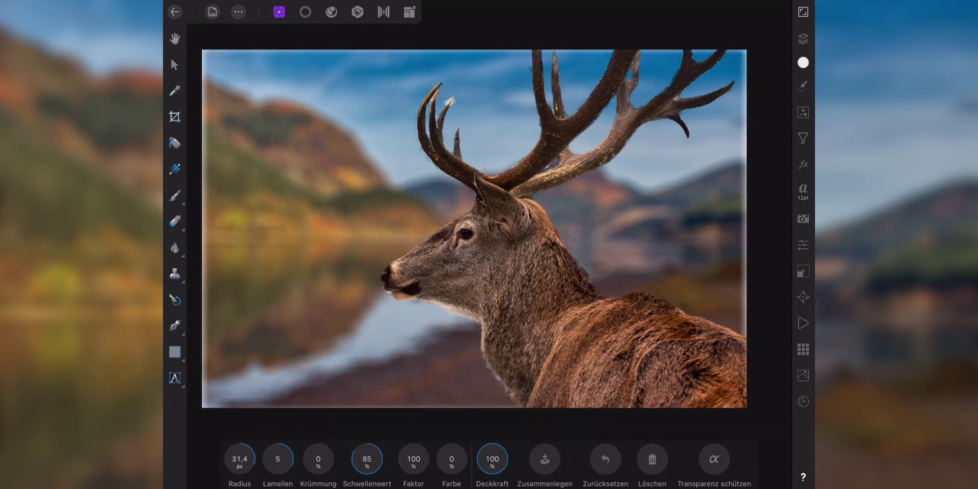
pyautogui.click(714, 460)
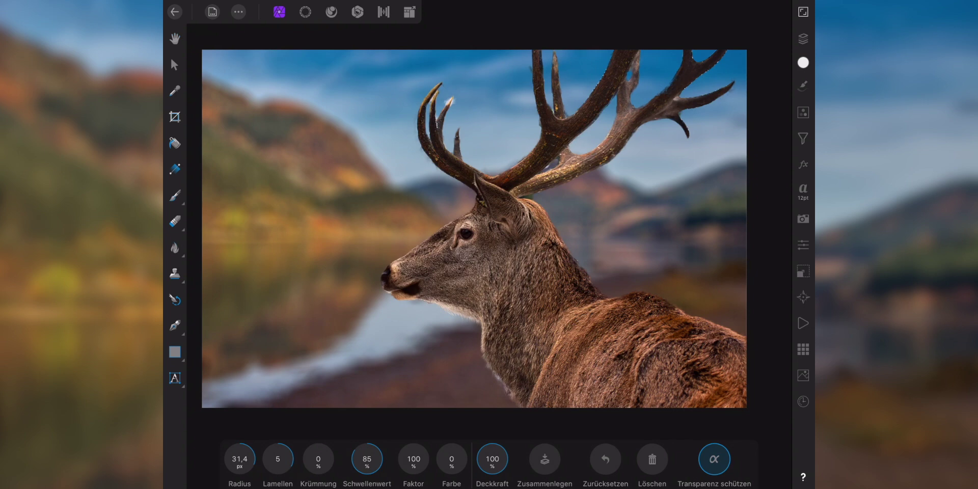
pyautogui.moveTo(273, 444); pyautogui.dragTo(287, 449)
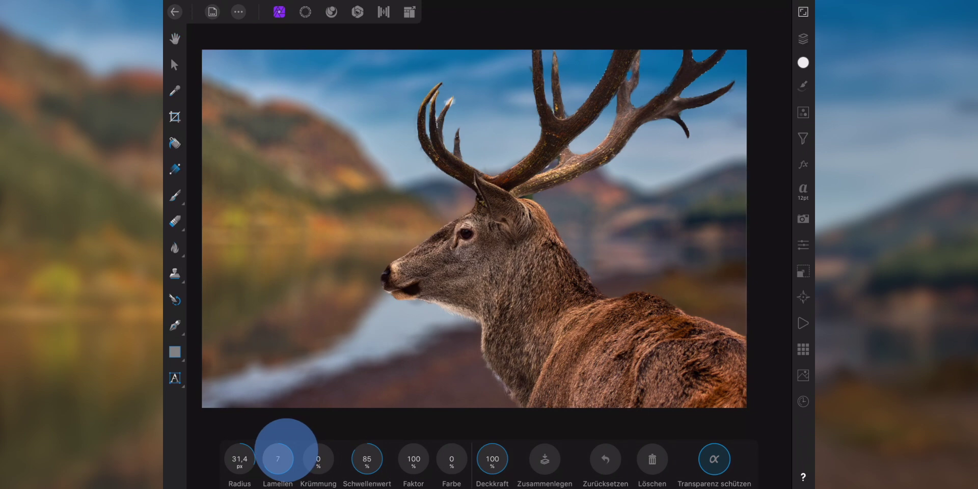
pyautogui.moveTo(240, 454); pyautogui.dragTo(182, 453)
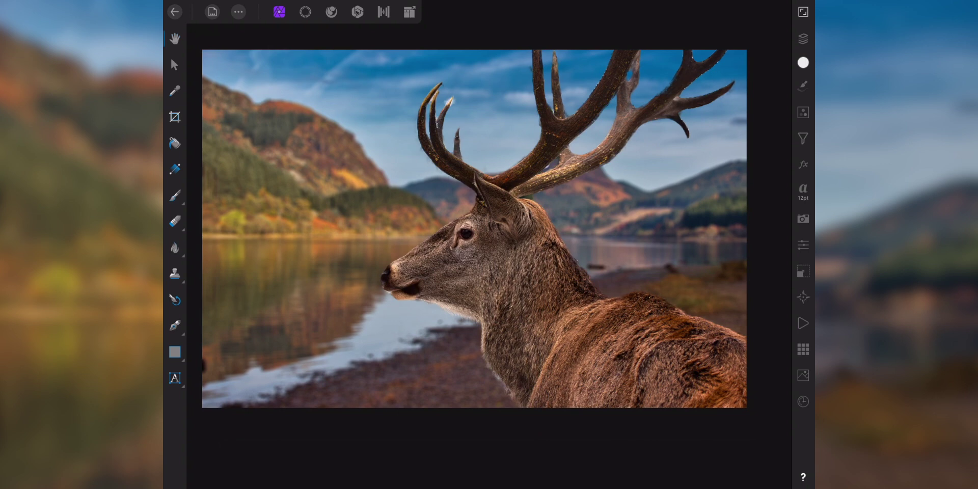
# Expand schottland and toggle the nested Objektivunschärfe off and on to compare.
pyautogui.click(803, 38)
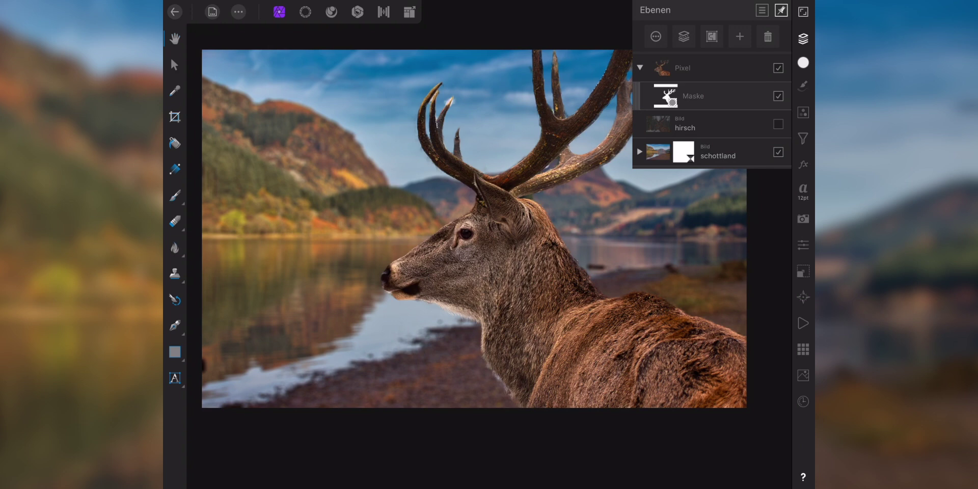
pyautogui.click(719, 152)
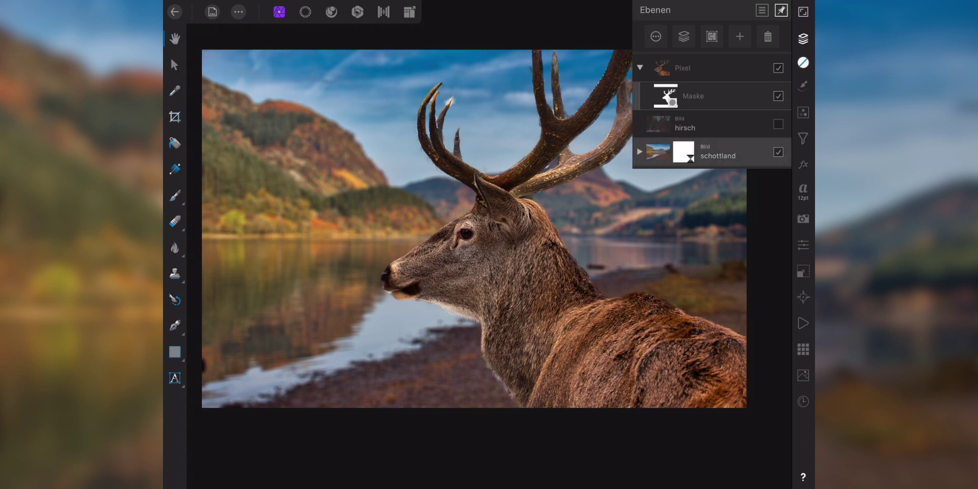
pyautogui.click(640, 151)
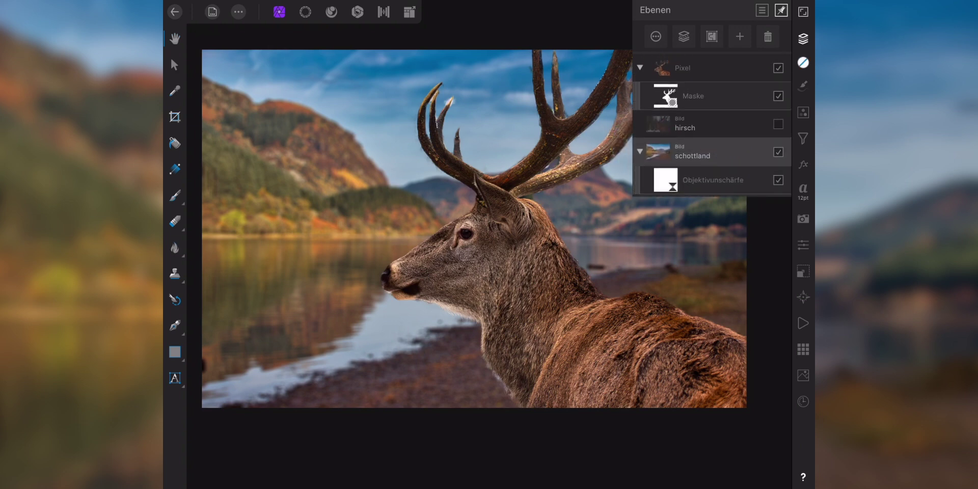
pyautogui.click(778, 180)
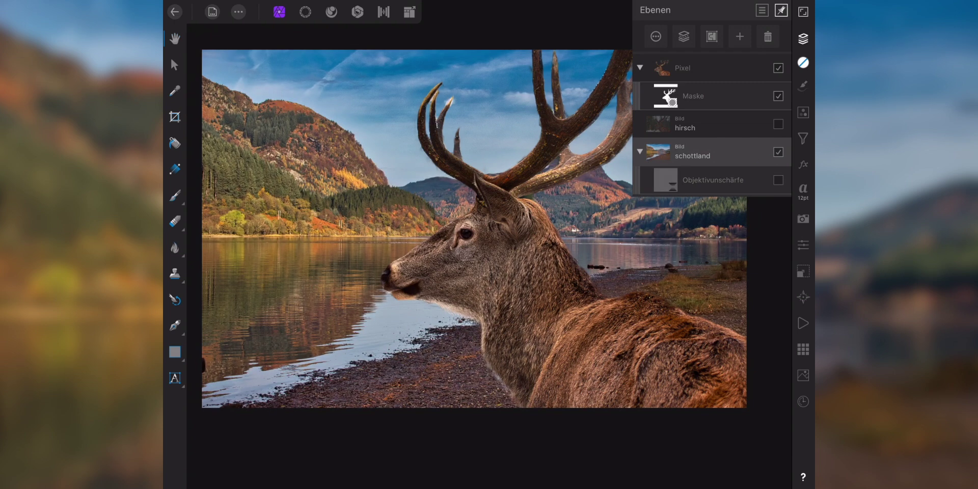
pyautogui.click(778, 180)
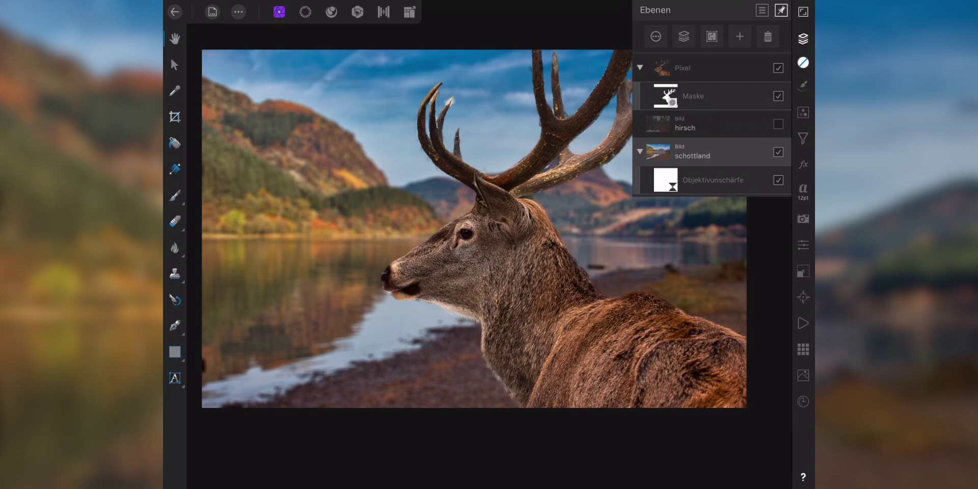
# Test the lens blur at the top of the stack, then nest it back under schottland.
pyautogui.click(703, 179)
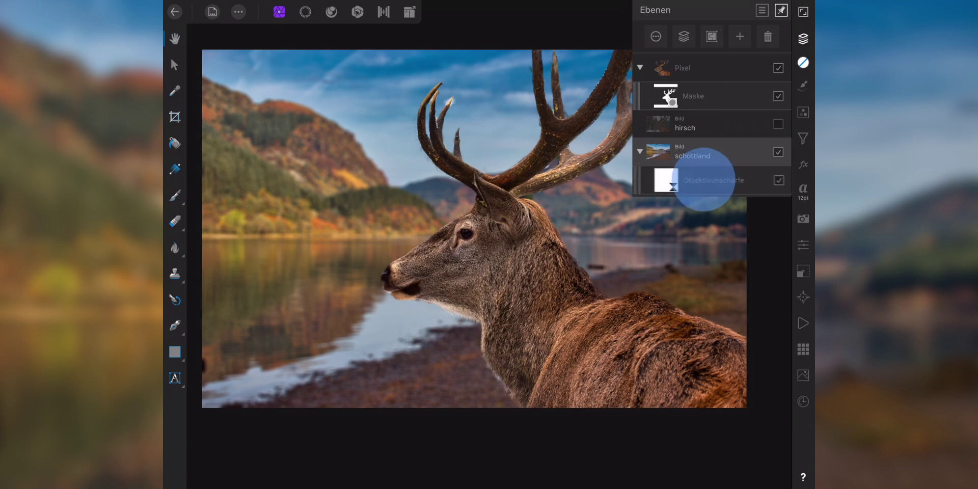
pyautogui.moveTo(703, 180); pyautogui.dragTo(695, 55)
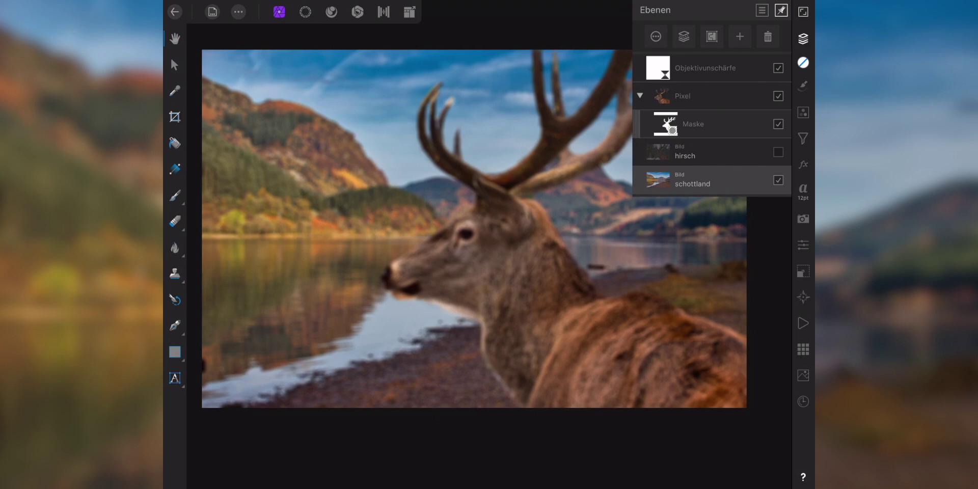
pyautogui.moveTo(674, 69)
pyautogui.mouseDown()
pyautogui.moveTo(691, 107)
pyautogui.moveTo(663, 179)
pyautogui.mouseUp()
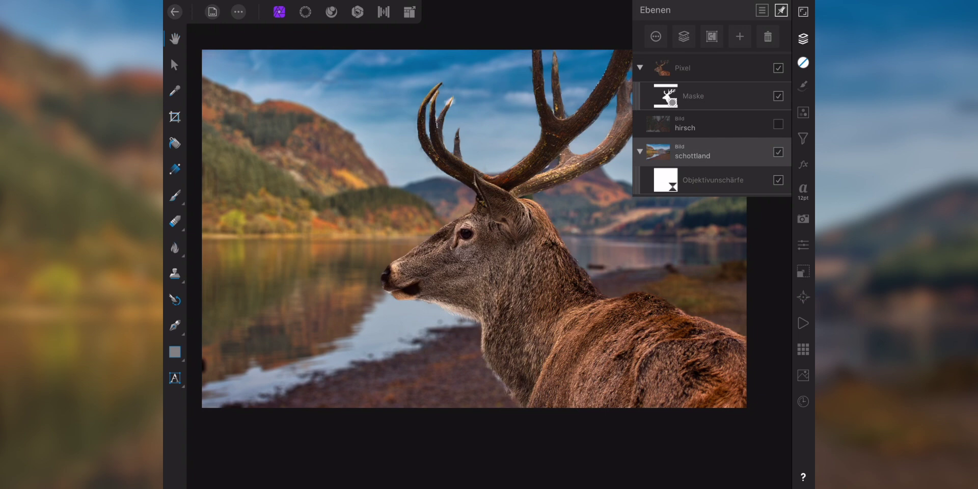
pyautogui.click(711, 147)
# Add a Lichter vergrößern filter with Kreisförmig on and radius about 18 px.
pyautogui.click(803, 138)
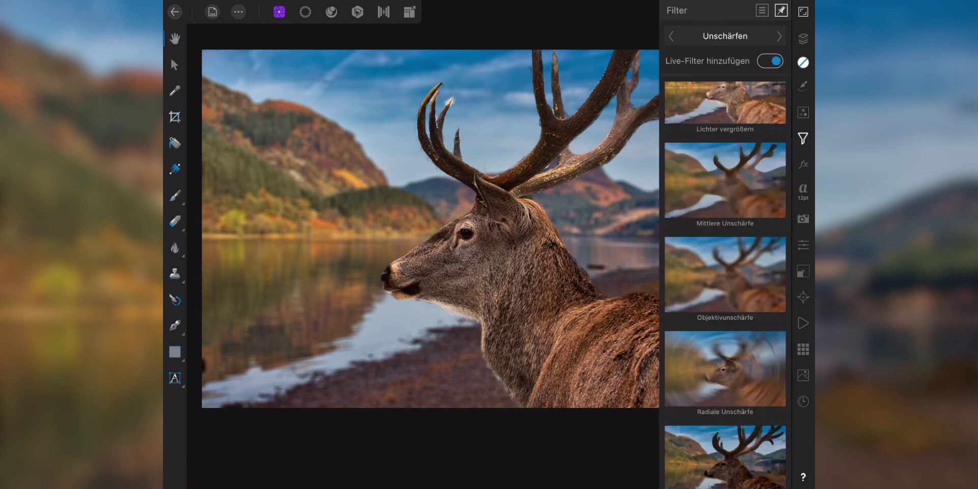
pyautogui.scroll(-2, 742, 152)
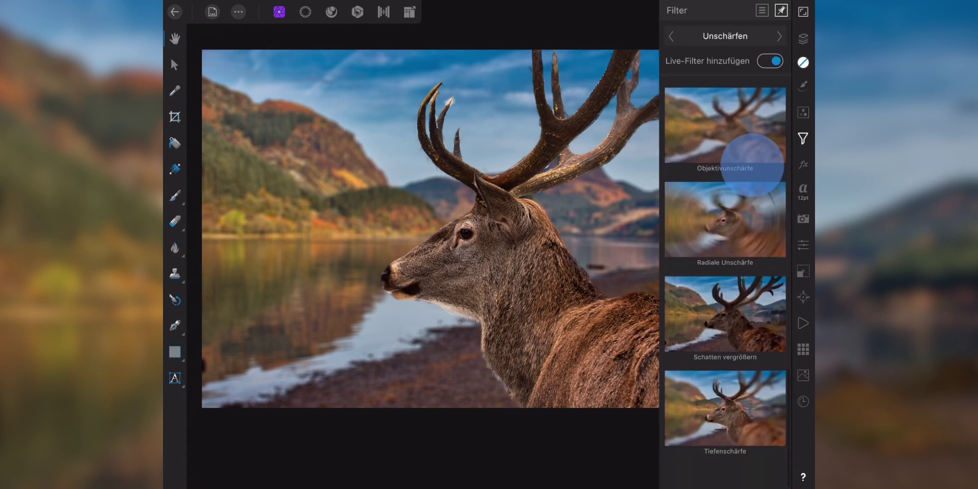
pyautogui.scroll(4, 754, 278)
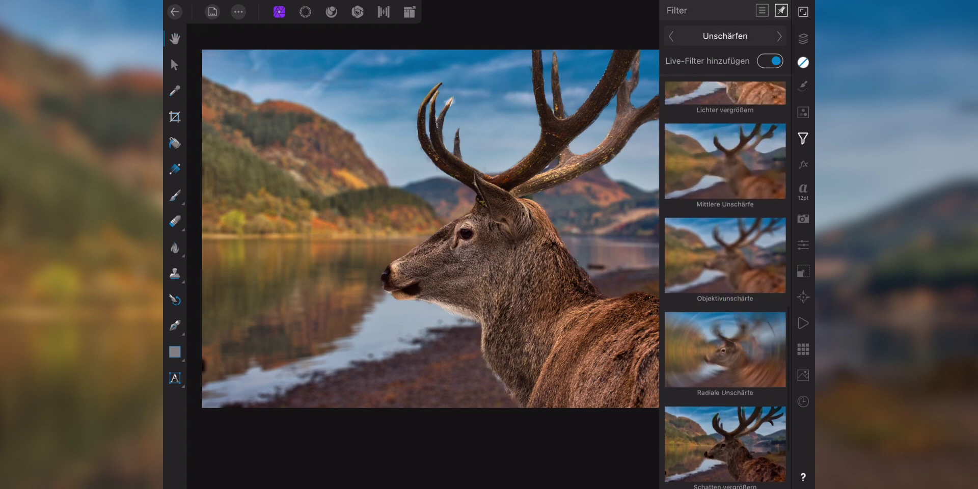
pyautogui.scroll(1, 758, 258)
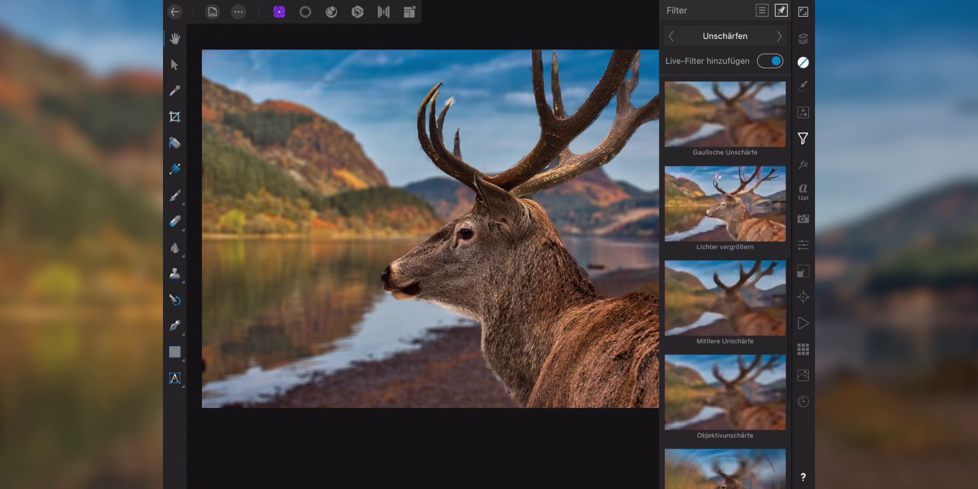
pyautogui.click(740, 219)
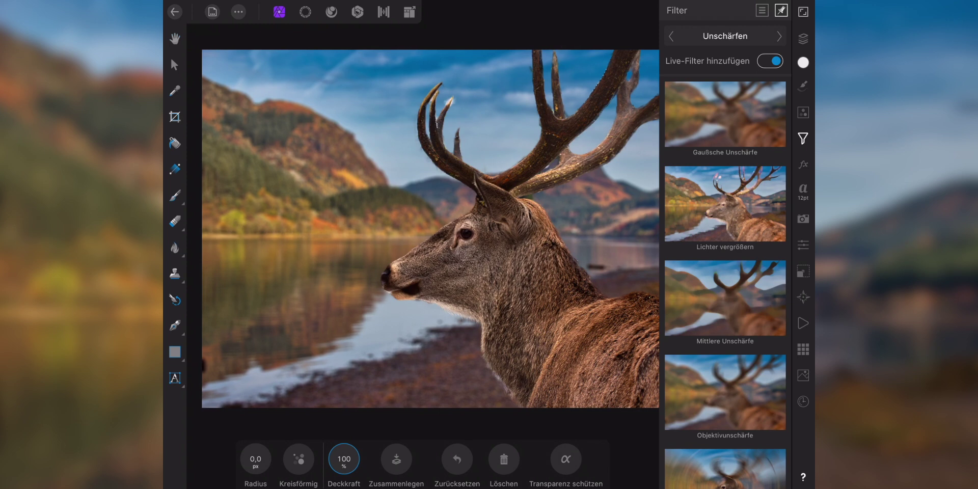
pyautogui.moveTo(256, 459)
pyautogui.mouseDown()
pyautogui.moveTo(336, 431)
pyautogui.moveTo(298, 427)
pyautogui.mouseUp()
pyautogui.click(298, 460)
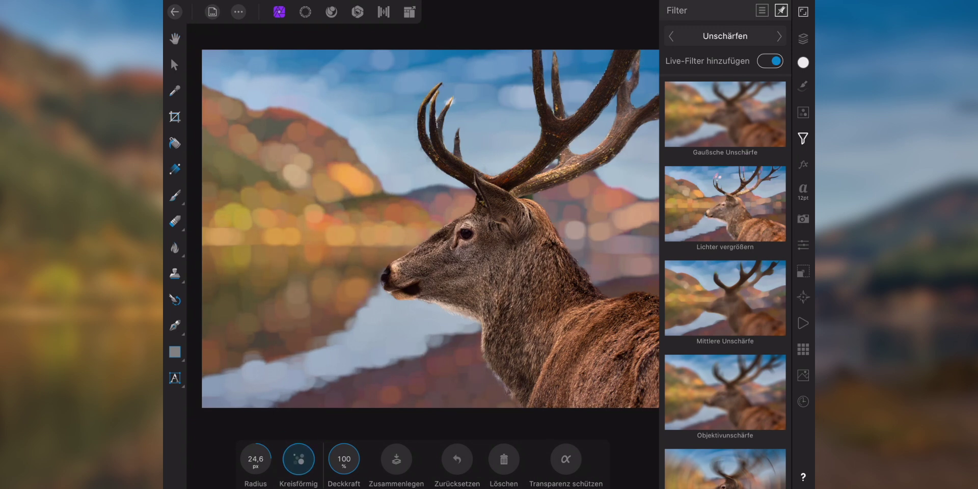
pyautogui.click(298, 460)
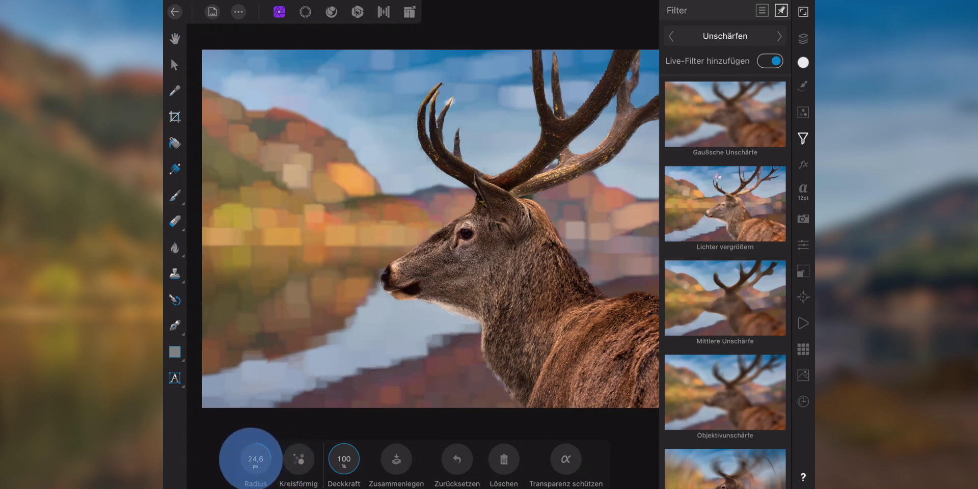
pyautogui.click(298, 459)
pyautogui.moveTo(240, 459); pyautogui.dragTo(196, 458)
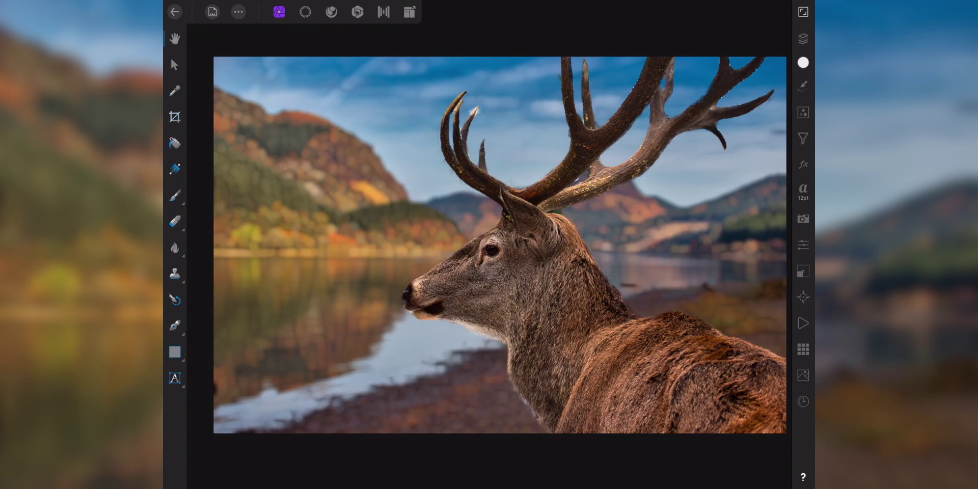
# Add a live Unscharf maskieren filter from the Scharfzeichnen category.
pyautogui.click(803, 139)
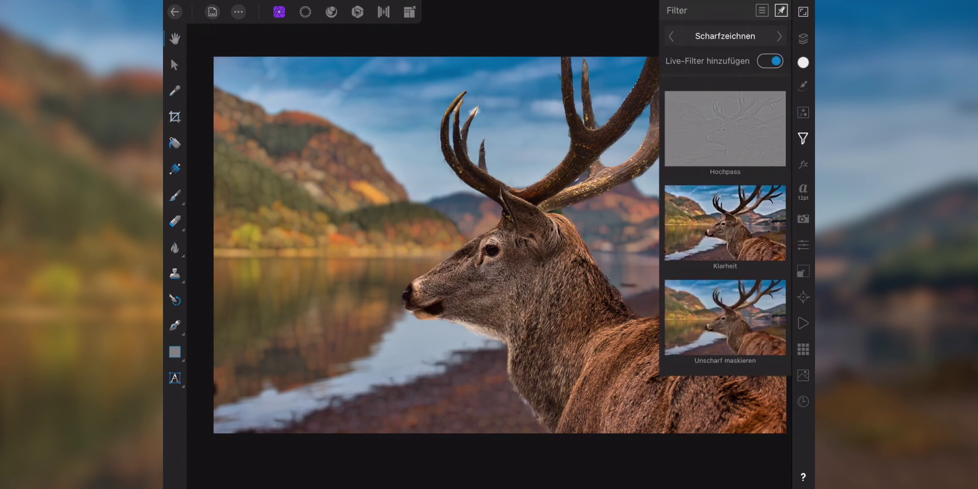
pyautogui.click(725, 35)
pyautogui.moveTo(619, 71); pyautogui.dragTo(626, 112)
pyautogui.moveTo(623, 102); pyautogui.dragTo(644, 48)
pyautogui.click(770, 61)
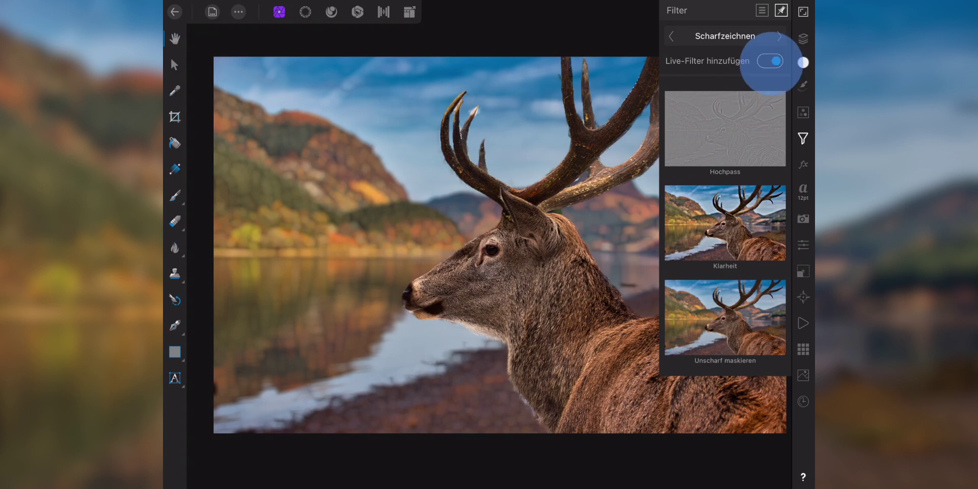
pyautogui.click(770, 60)
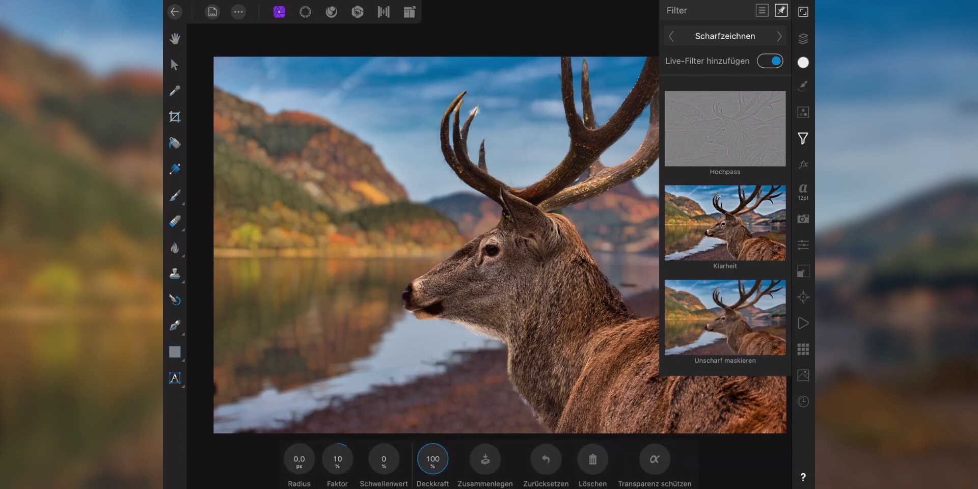
# Set the sharpening radius to about 6.7 px and return to the layer list.
pyautogui.moveTo(299, 458); pyautogui.dragTo(317, 444)
pyautogui.click(175, 39)
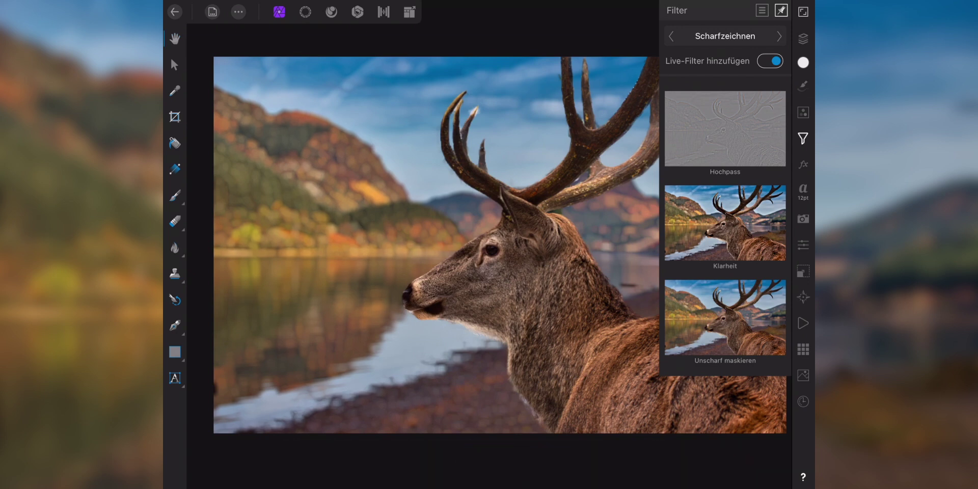
pyautogui.click(803, 38)
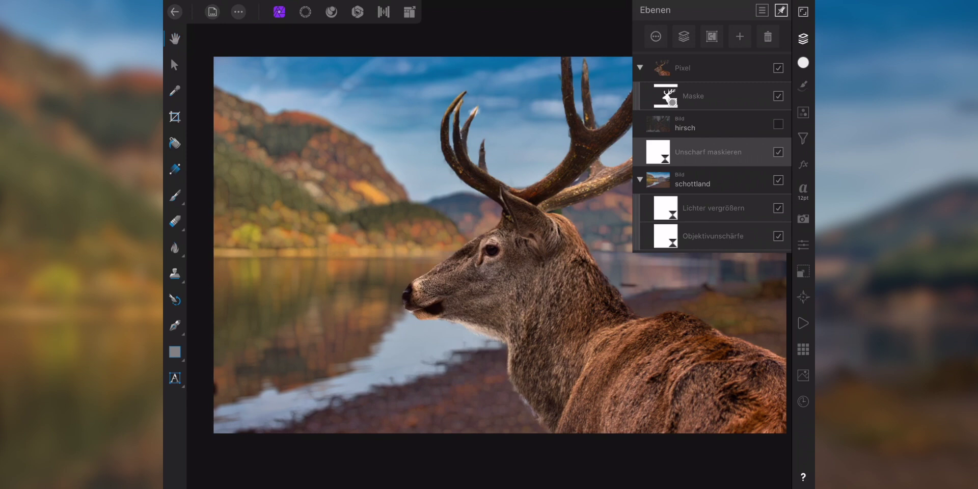
# Nest Unscharf maskieren inside the deer's Pixel layer and toggle it to compare.
pyautogui.moveTo(656, 150); pyautogui.dragTo(659, 152)
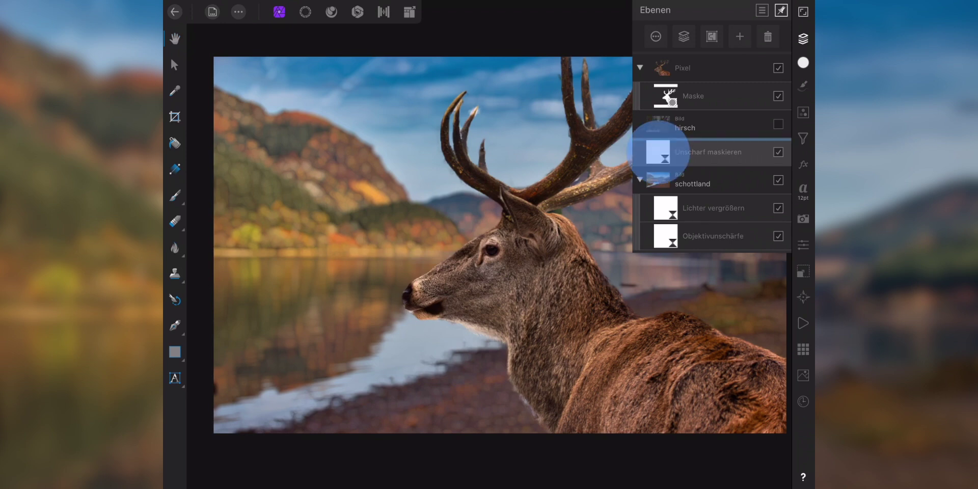
pyautogui.moveTo(659, 152); pyautogui.dragTo(662, 69)
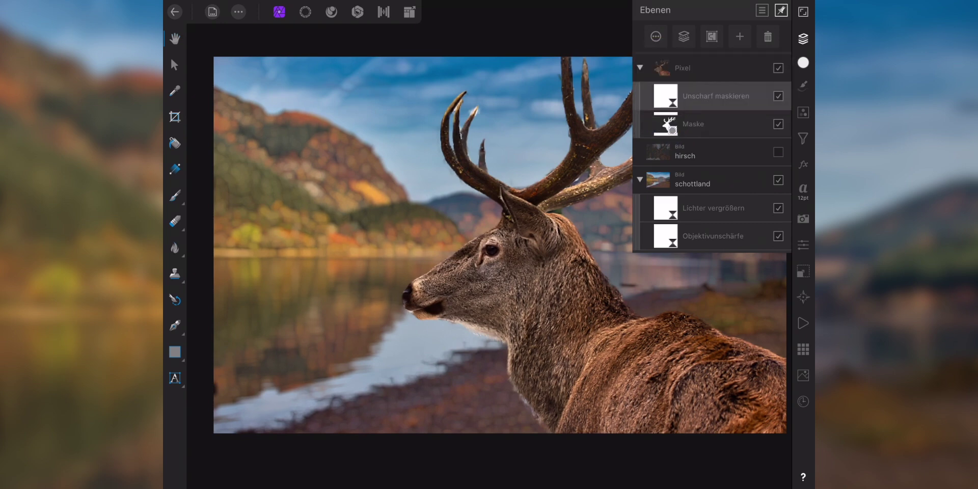
pyautogui.scroll(5, 430, 227)
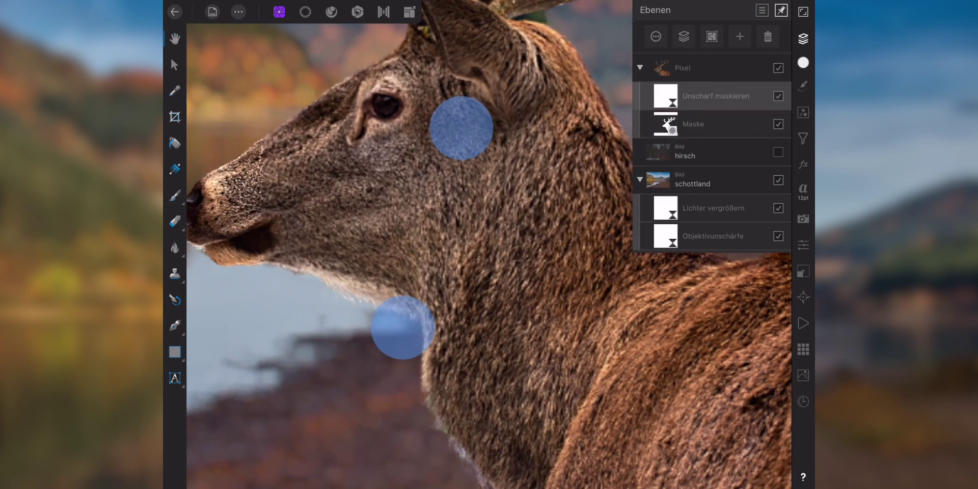
pyautogui.click(778, 96)
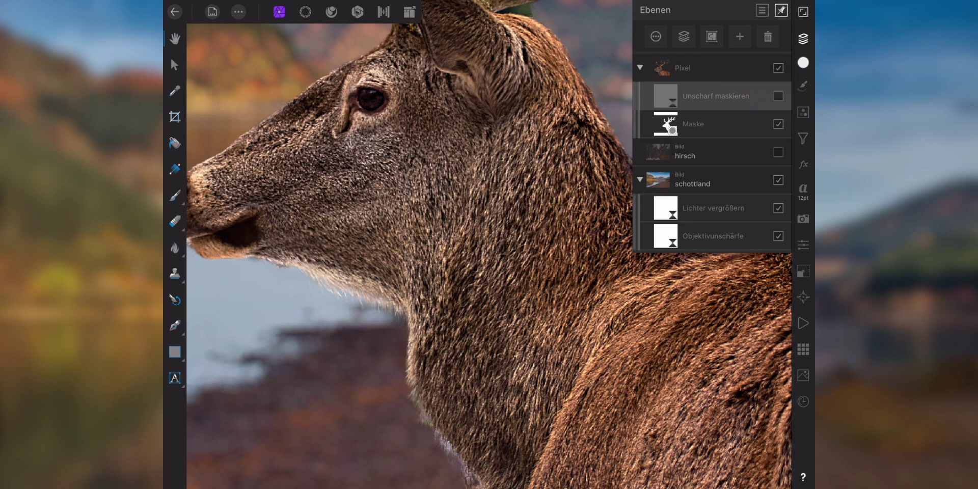
pyautogui.click(778, 96)
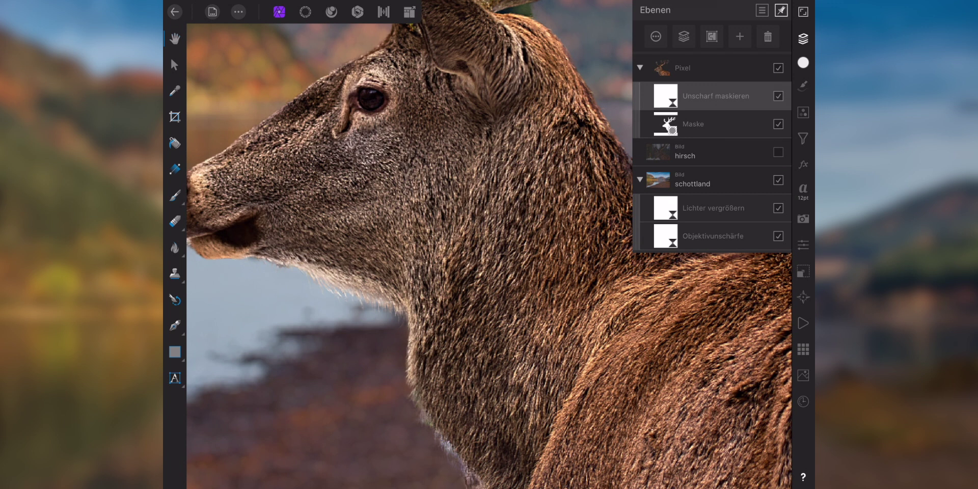
pyautogui.scroll(-5, 399, 235)
pyautogui.scroll(-2, 399, 235)
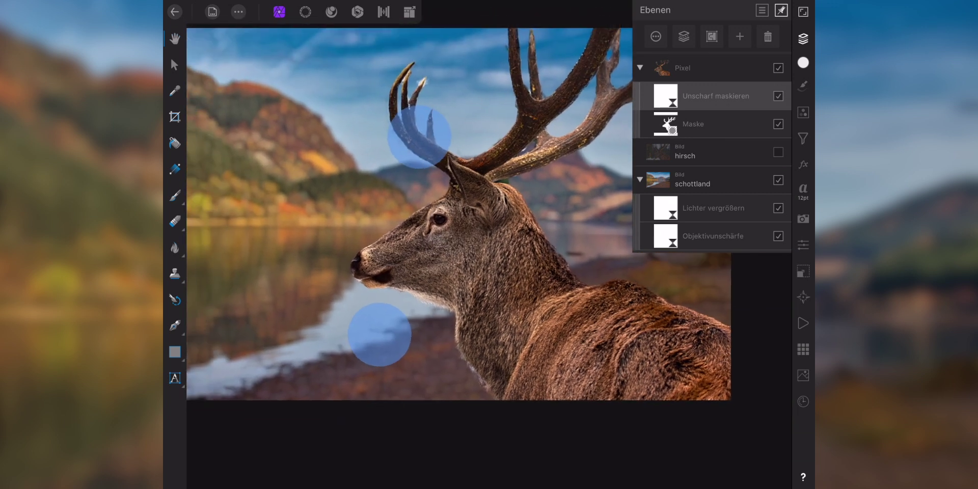
pyautogui.scroll(1, 399, 236)
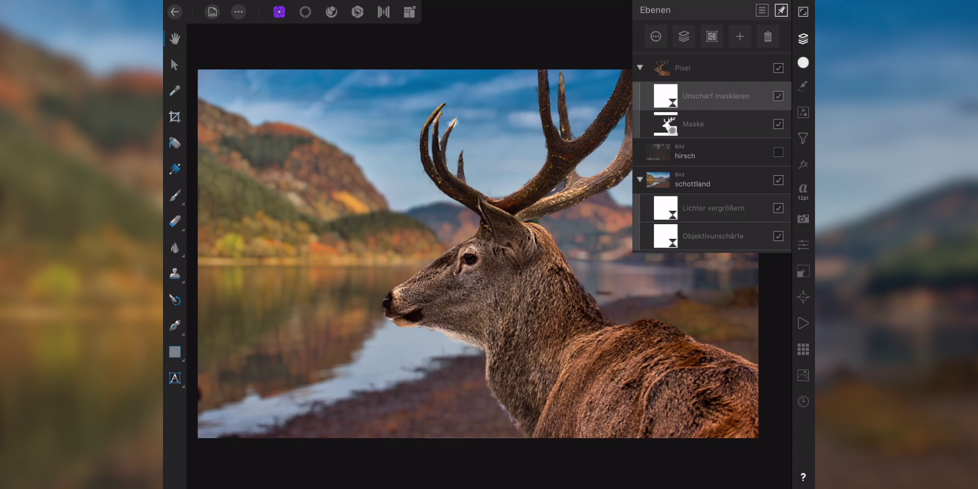
# Open the Adjustments studio and browse the Anpassungen list, including Belichtung, HSL and Gradationskurven.
pyautogui.click(803, 112)
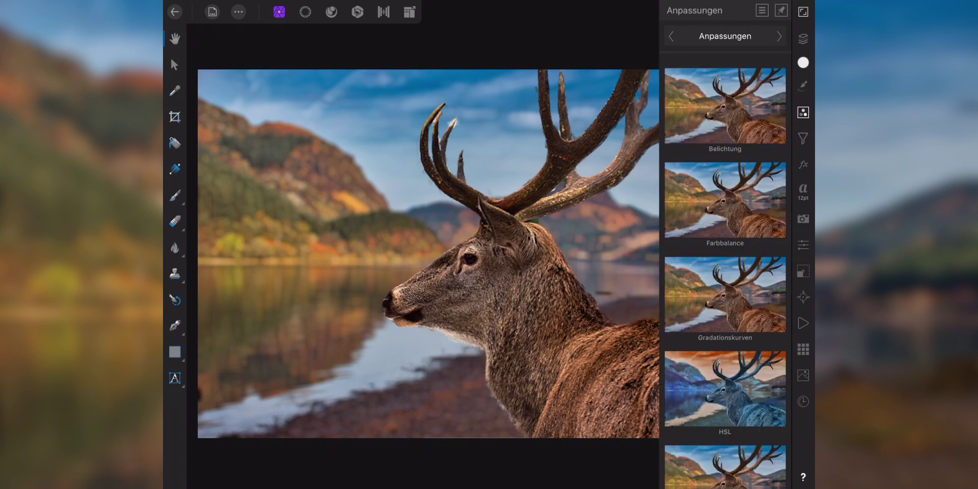
pyautogui.scroll(-3, 728, 343)
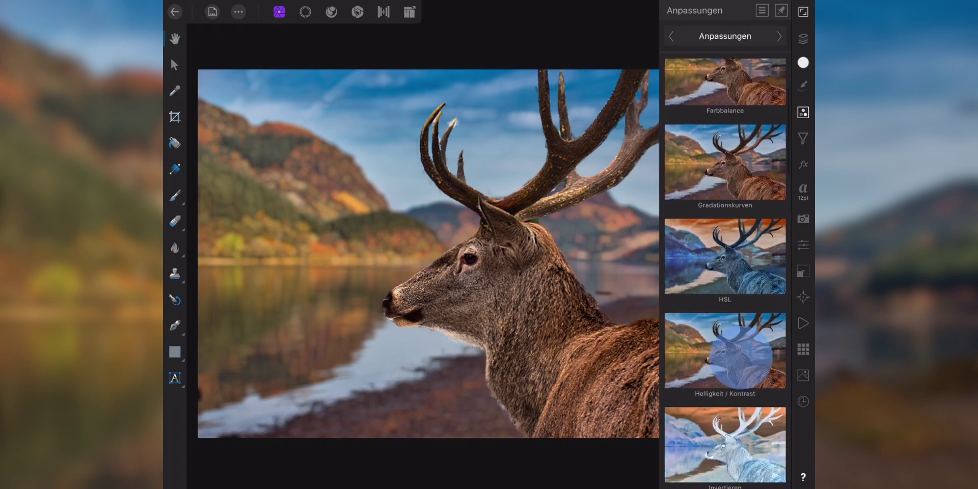
pyautogui.scroll(-3, 742, 358)
pyautogui.scroll(-3, 726, 275)
pyautogui.scroll(-4, 749, 218)
pyautogui.scroll(-3, 744, 236)
pyautogui.scroll(-3, 726, 273)
pyautogui.scroll(-3, 726, 274)
pyautogui.scroll(4, 726, 229)
pyautogui.scroll(3, 720, 229)
pyautogui.scroll(3, 725, 273)
pyautogui.scroll(3, 726, 274)
pyautogui.scroll(2, 726, 274)
pyautogui.scroll(2, 725, 273)
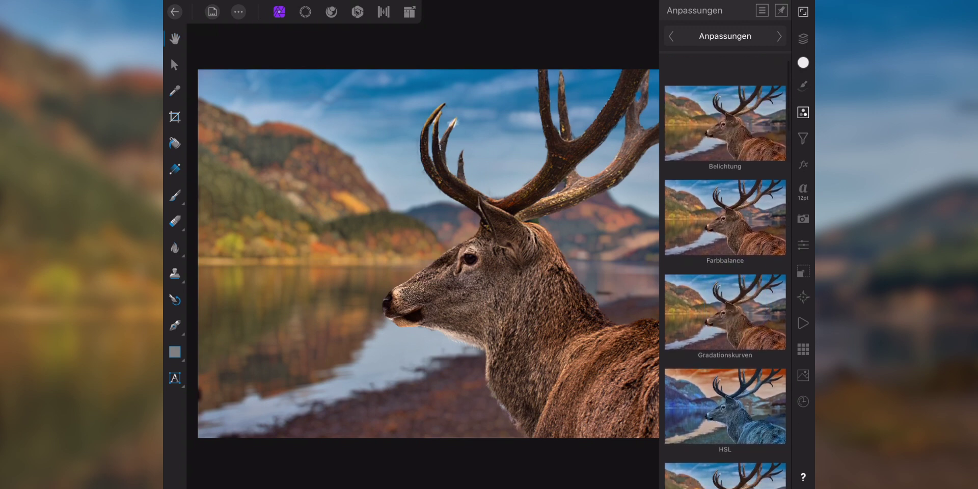